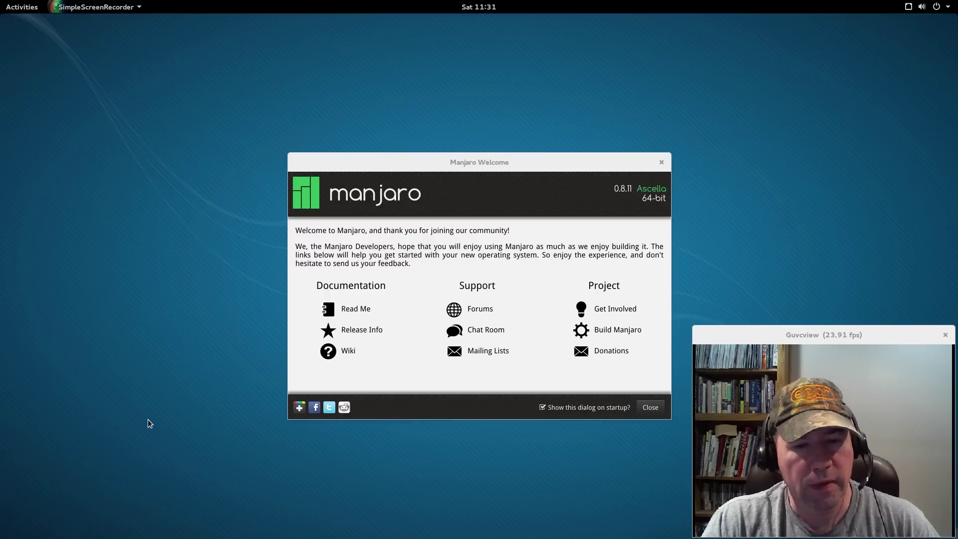
Open the Manjaro Linux homepage in Firefox, check its download page, and return to look over the news posts
key(super)
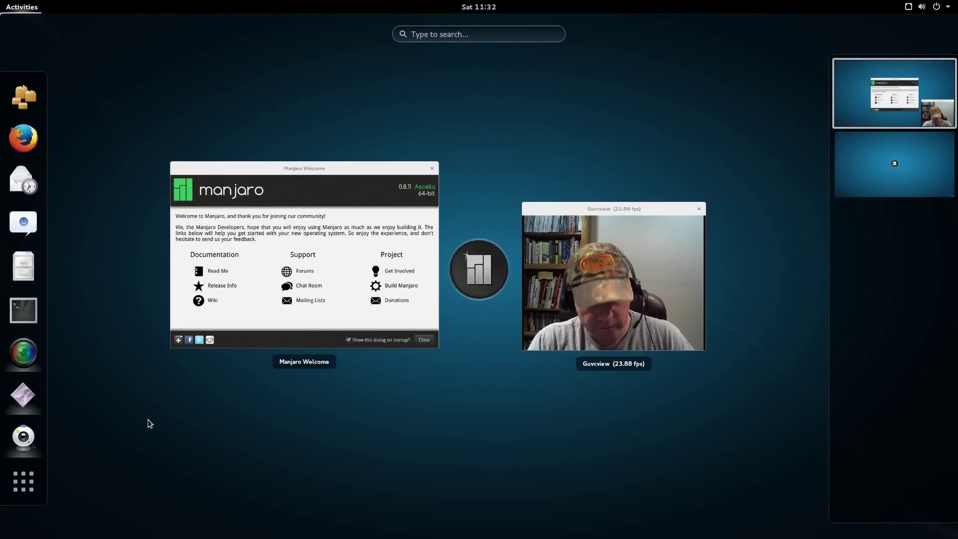
click(23, 137)
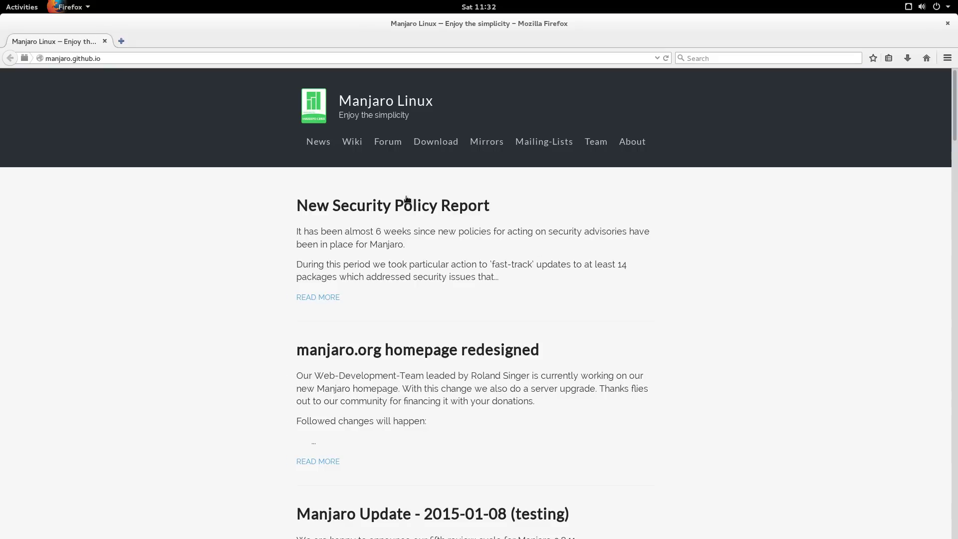
click(451, 143)
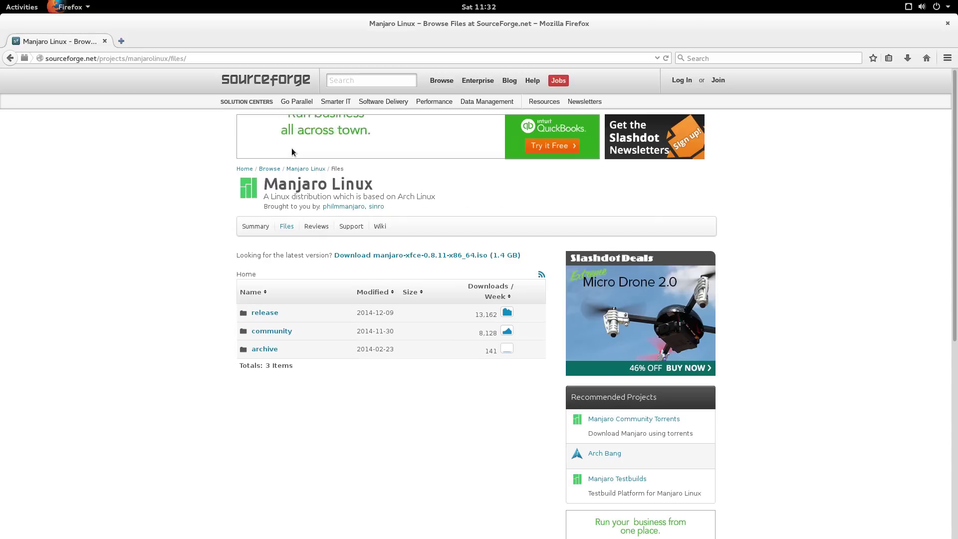
click(10, 58)
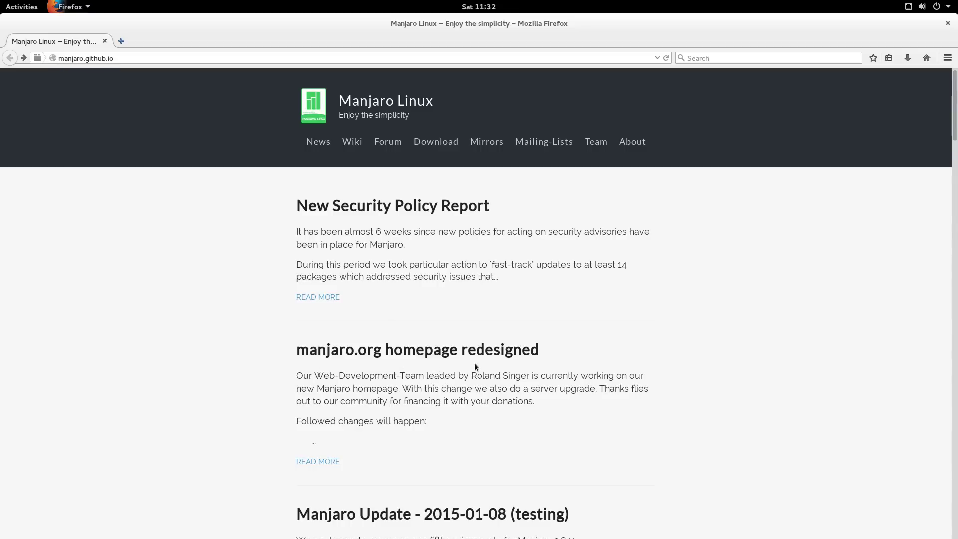
scroll(551, 405, down, 3)
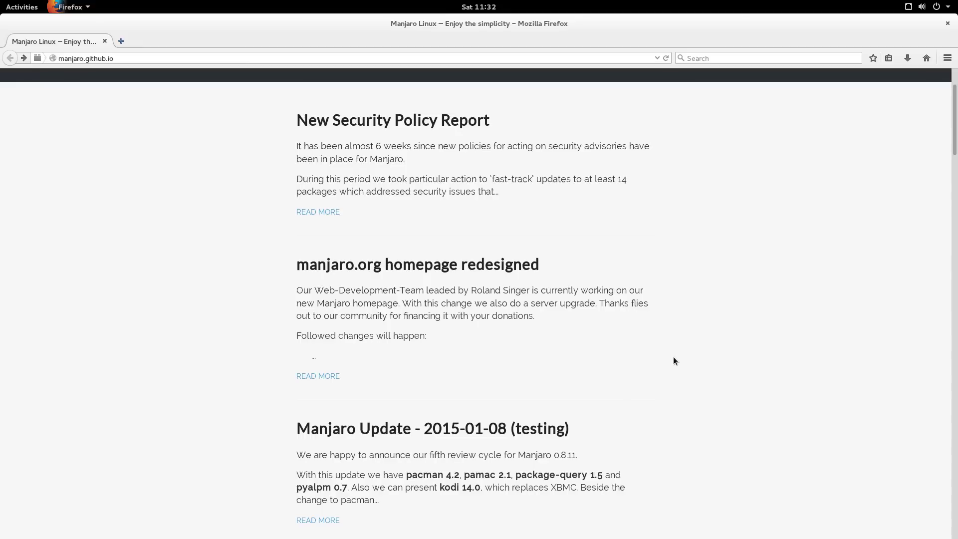
scroll(678, 359, up, 3)
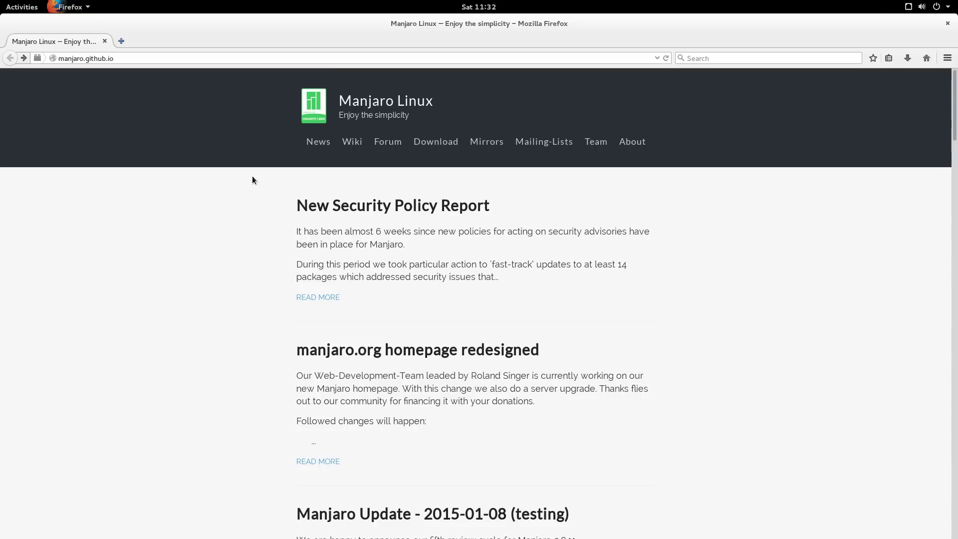
View the editions in the community folder of Manjaro's SourceForge downloads, and close the browser
click(432, 144)
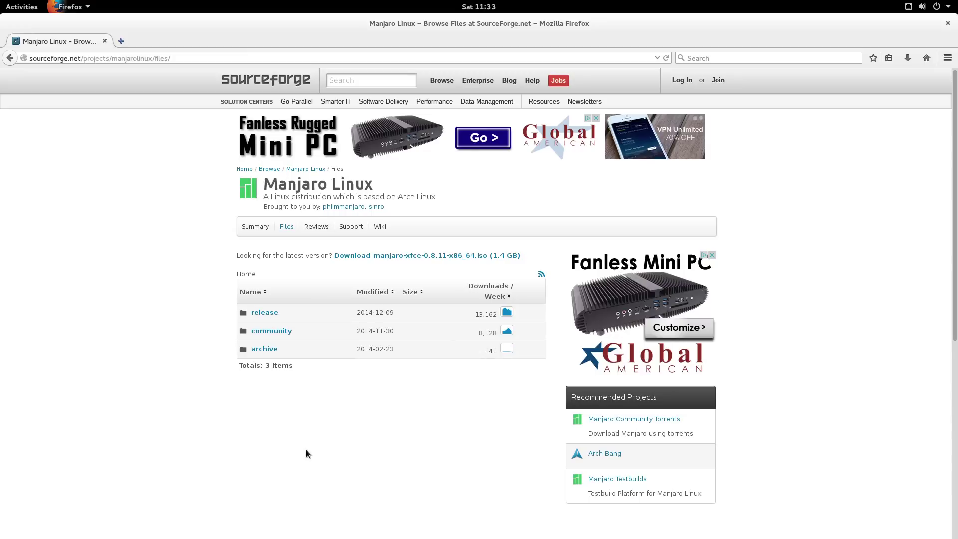
click(279, 333)
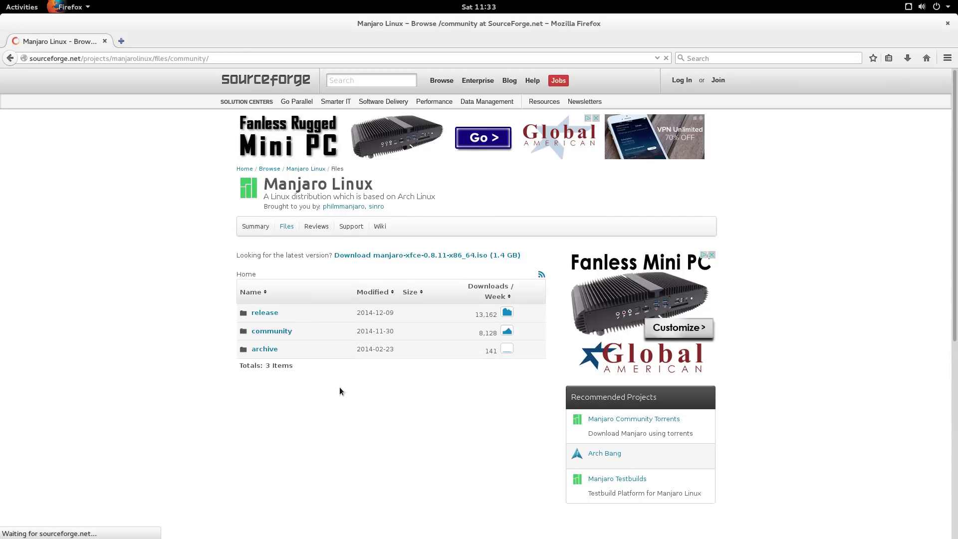
scroll(315, 367, down, 2)
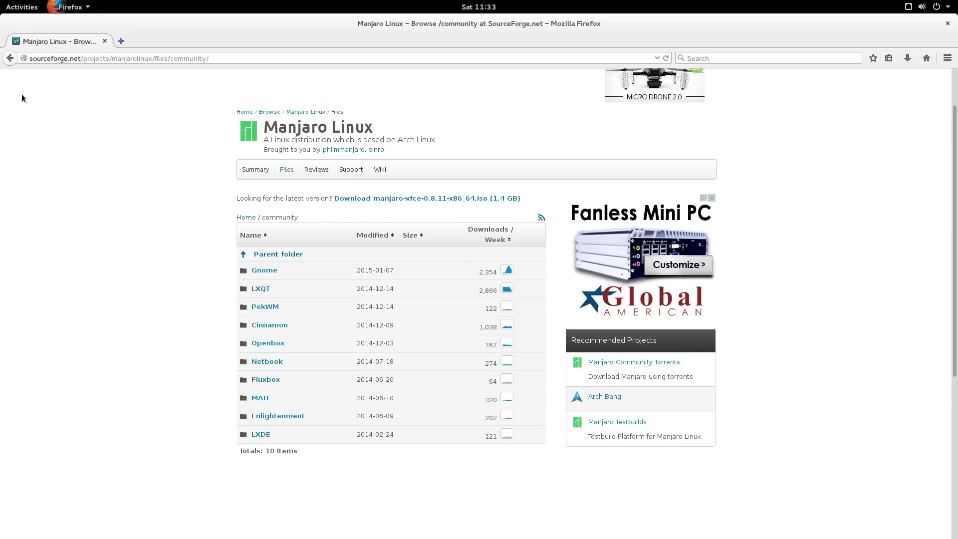
click(947, 23)
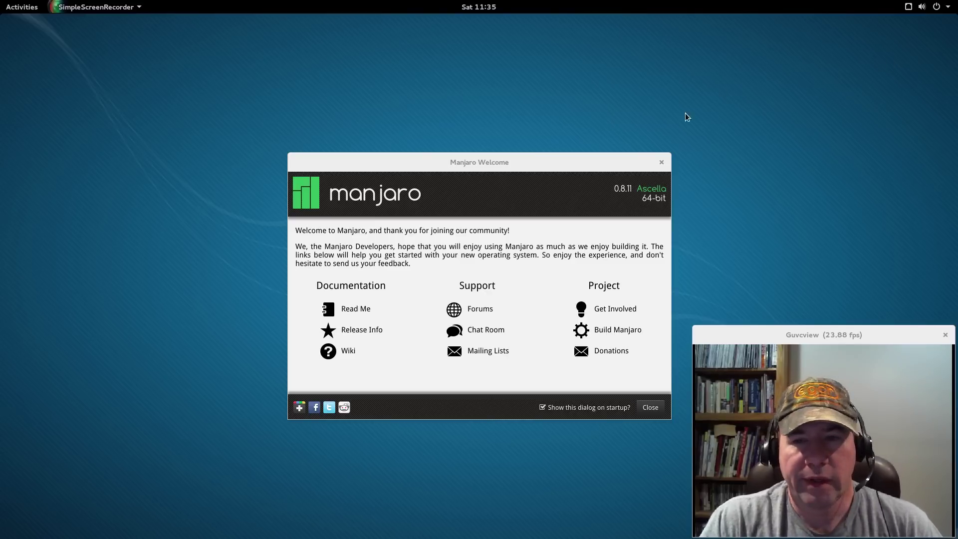
Move the Manjaro Welcome window aside, browse the available desktop wallpapers, and view the full settings overview before closing it
drag(587, 154, 310, 181)
right_click(581, 234)
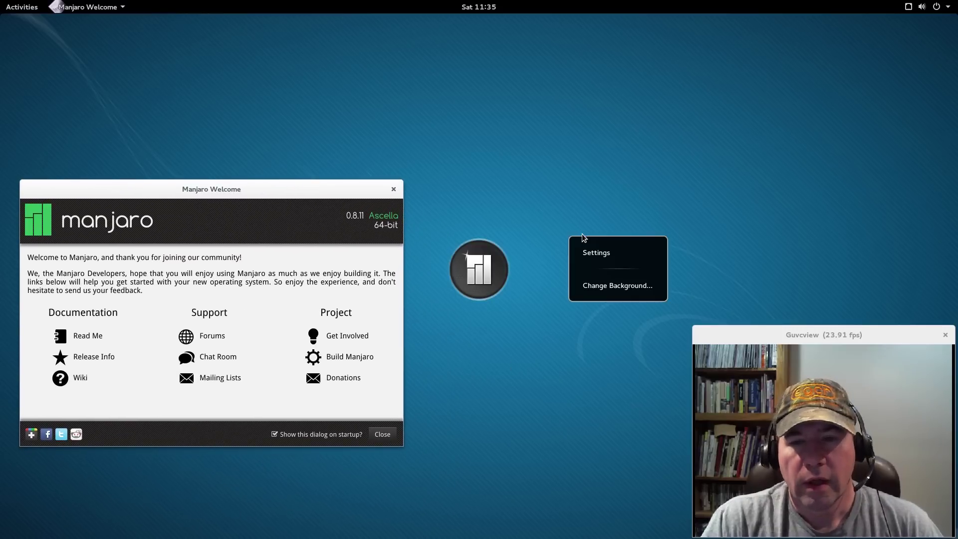
click(591, 283)
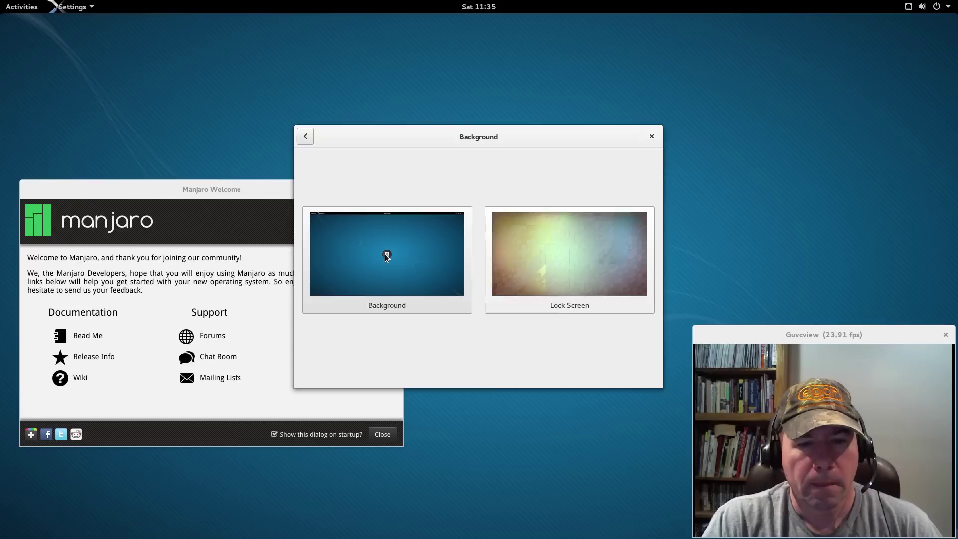
click(386, 256)
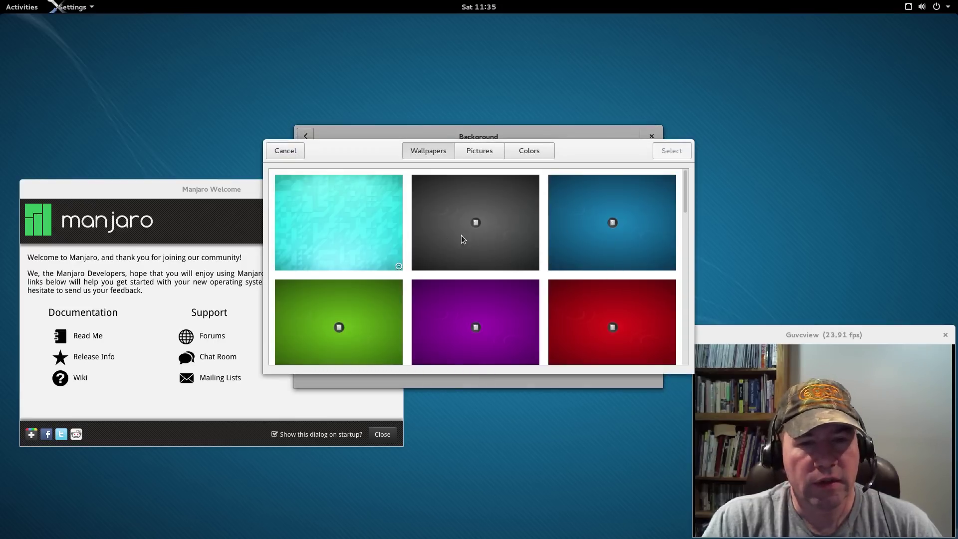
scroll(496, 240, down, 3)
scroll(499, 237, down, 6)
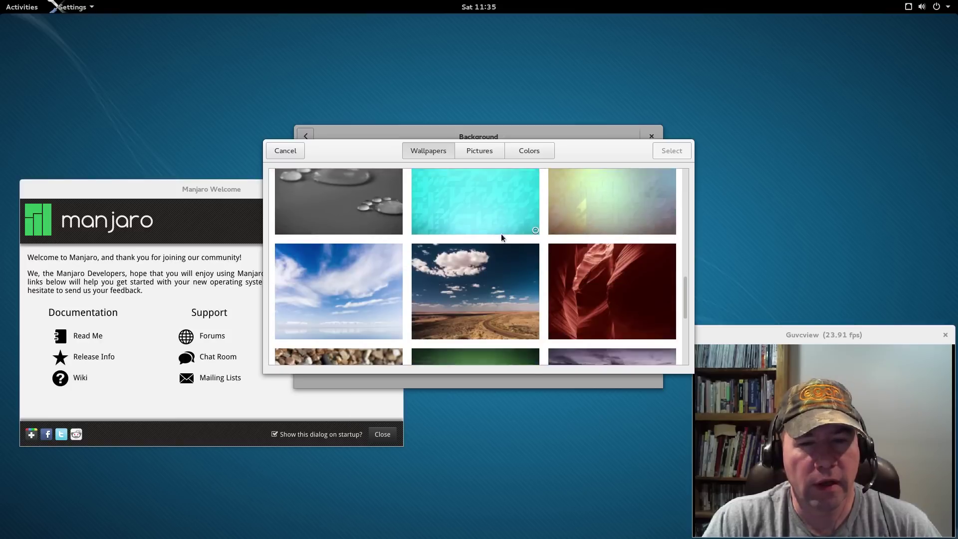
scroll(501, 237, up, 4)
scroll(501, 238, up, 6)
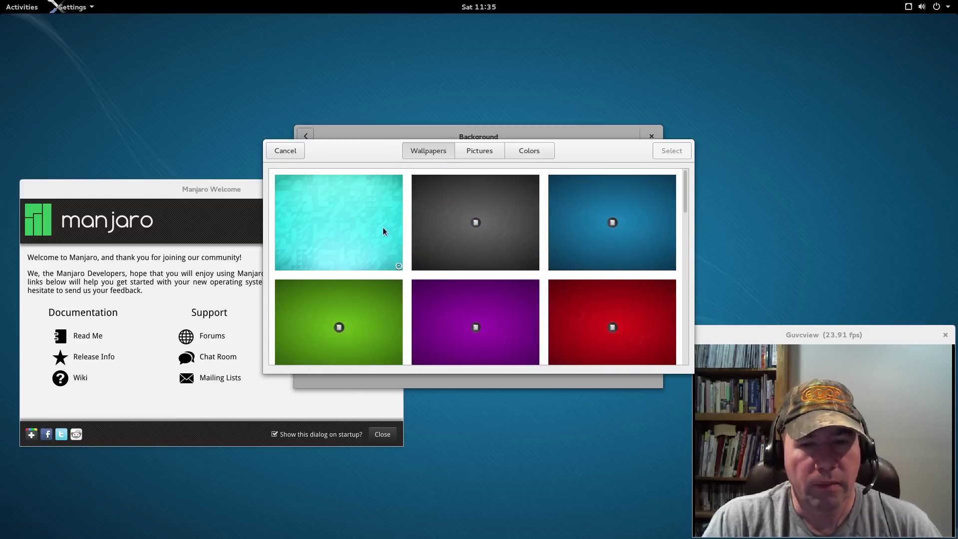
click(290, 150)
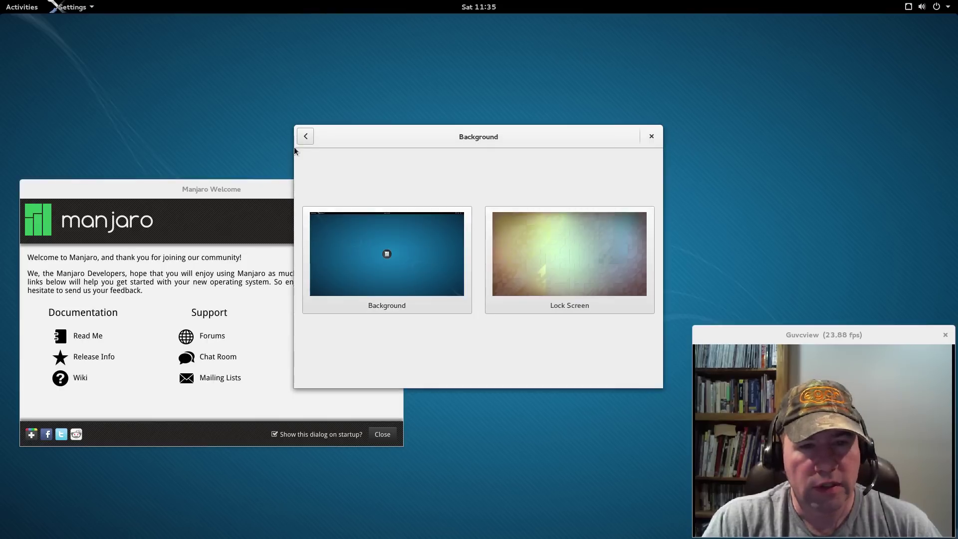
click(305, 136)
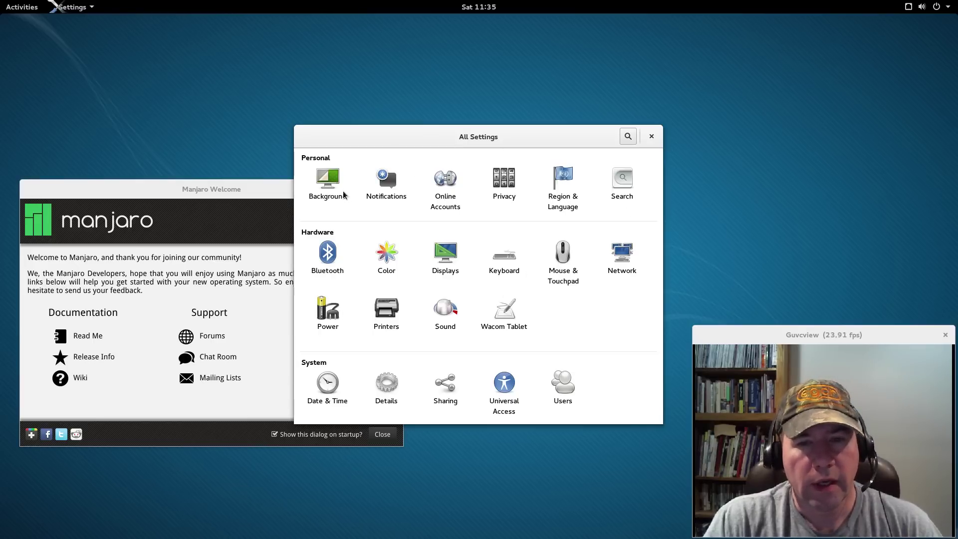
click(651, 137)
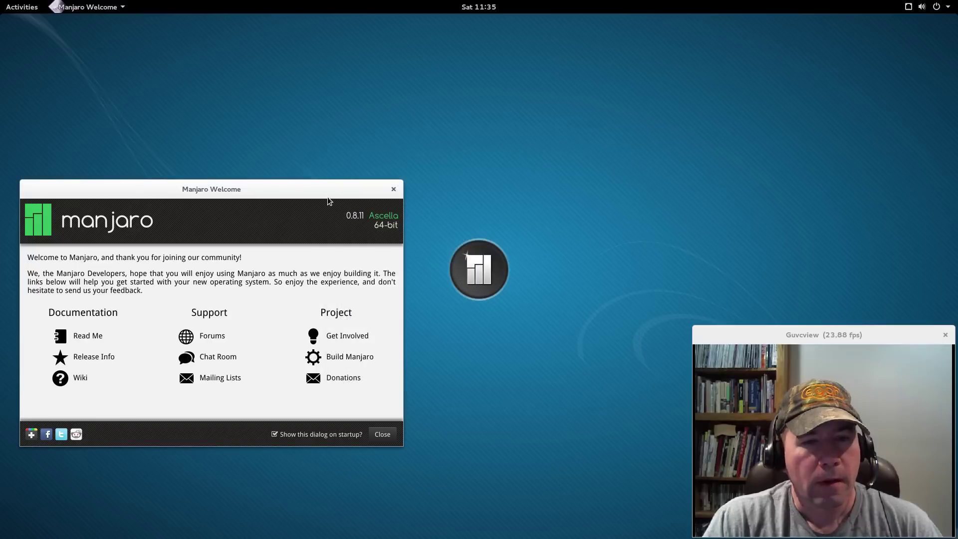
Move the Manjaro Welcome window back near the screen's centre, disable showing it on startup, and close it
drag(327, 191, 565, 138)
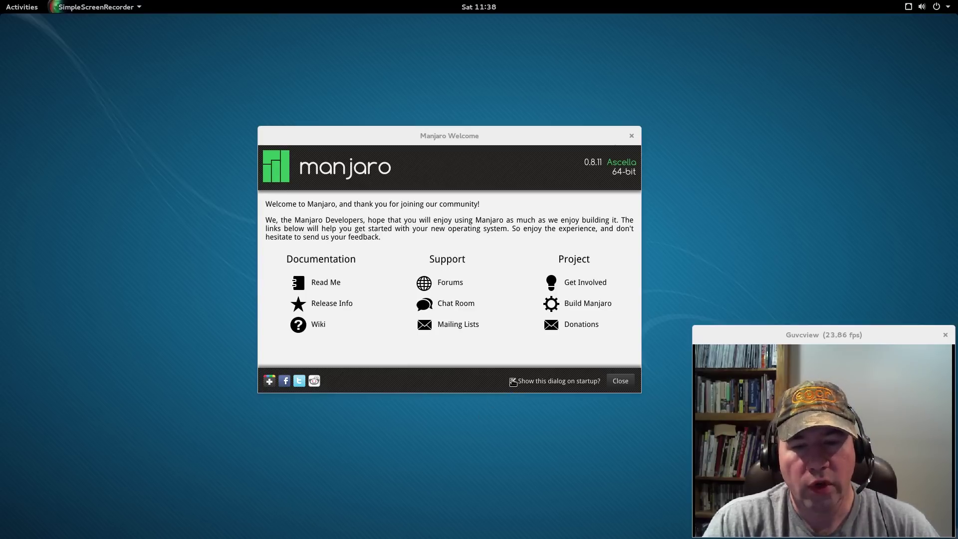
click(513, 381)
click(621, 382)
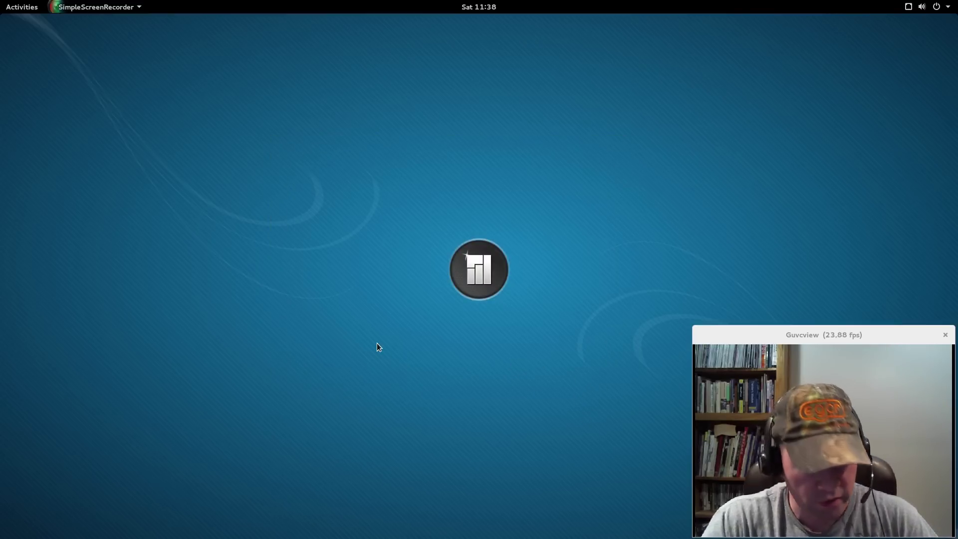
Find Manjaro Welcome by searching the applications for "wel", launch it, and close it
key(super)
text(wel)
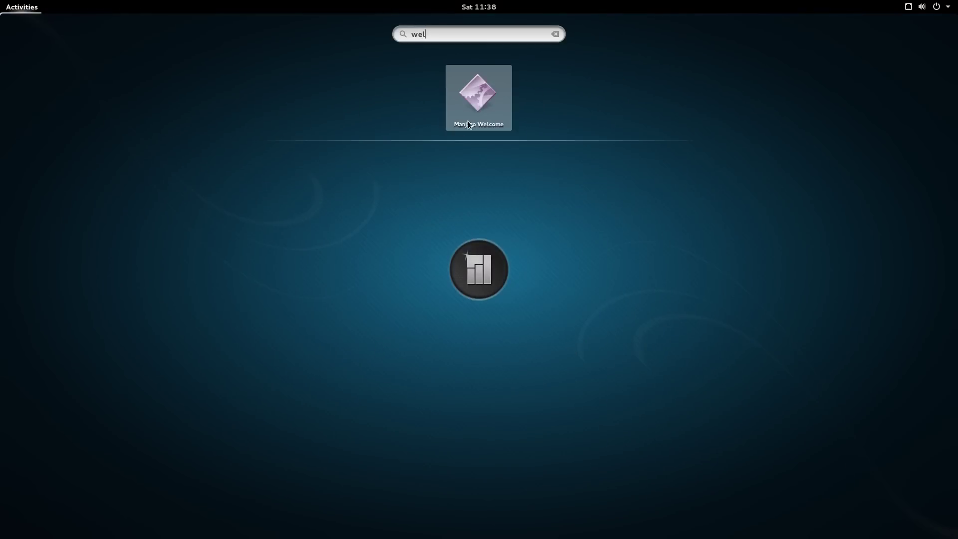
click(467, 121)
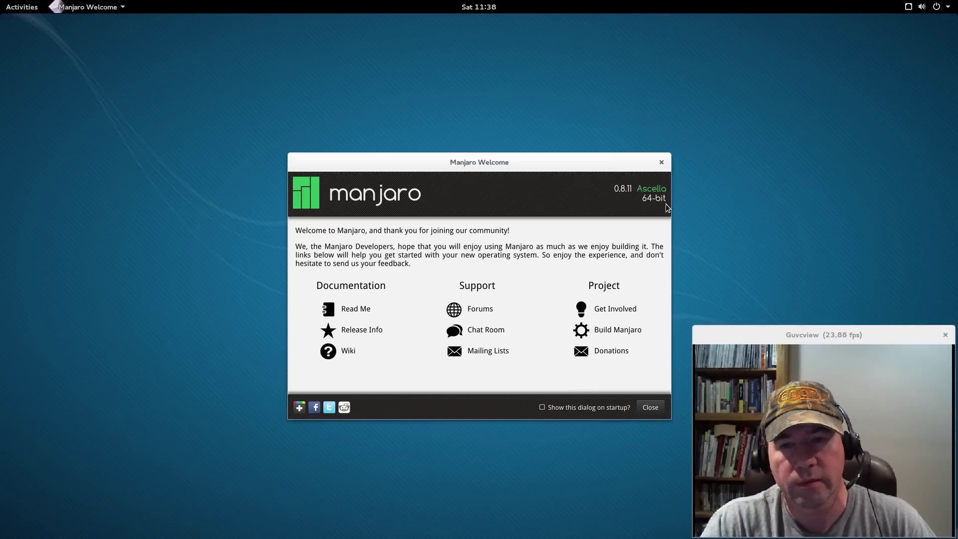
click(661, 161)
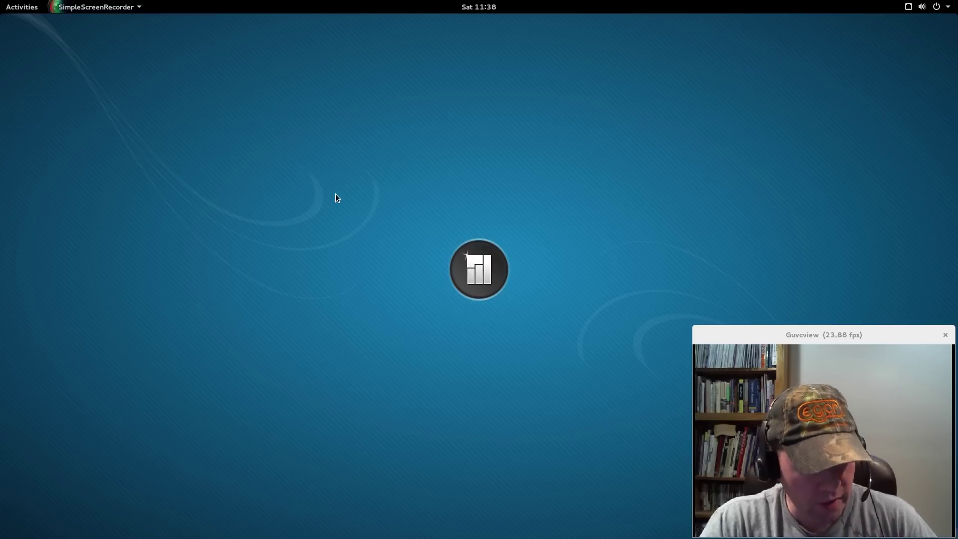
Reopen Manjaro Welcome with another "wel" application search, look over its links, and dismiss the window
key(super)
text(wel)
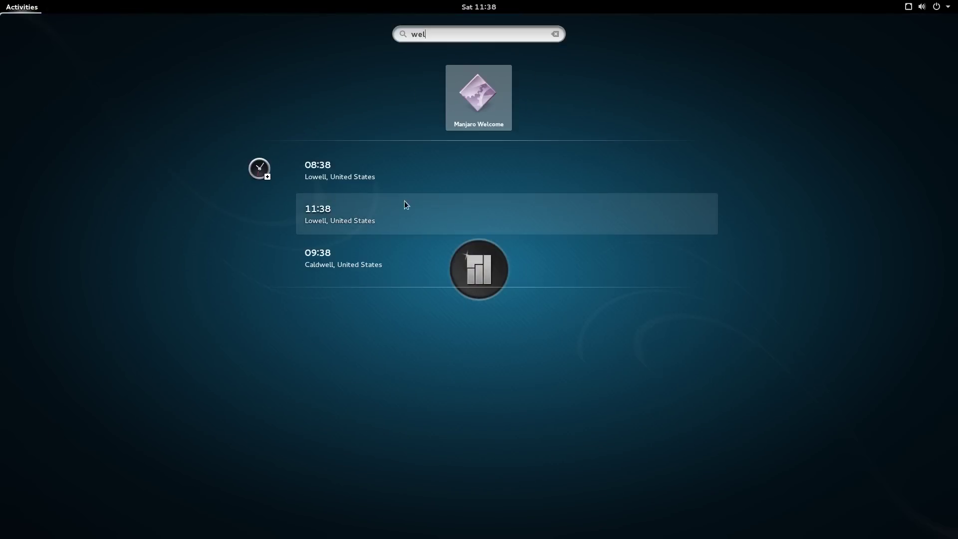
click(453, 88)
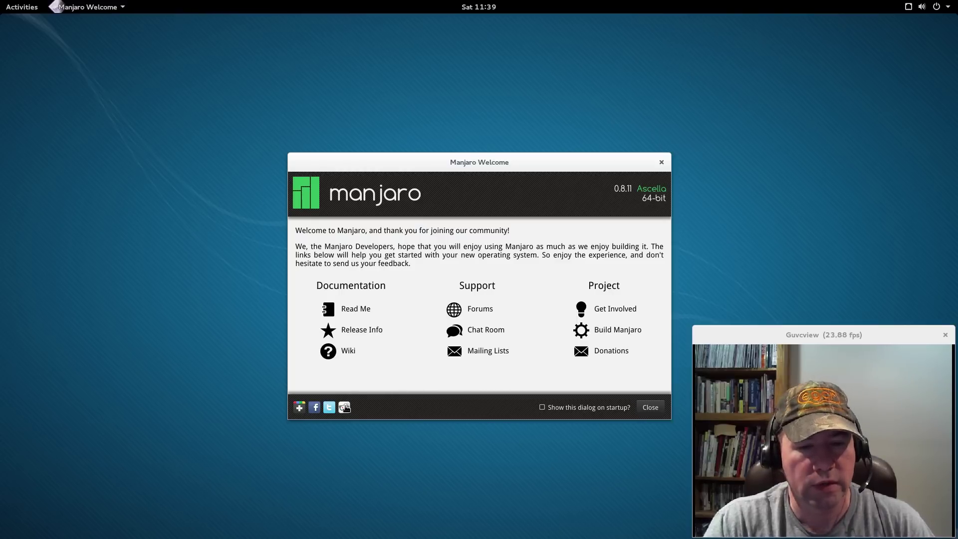
click(662, 162)
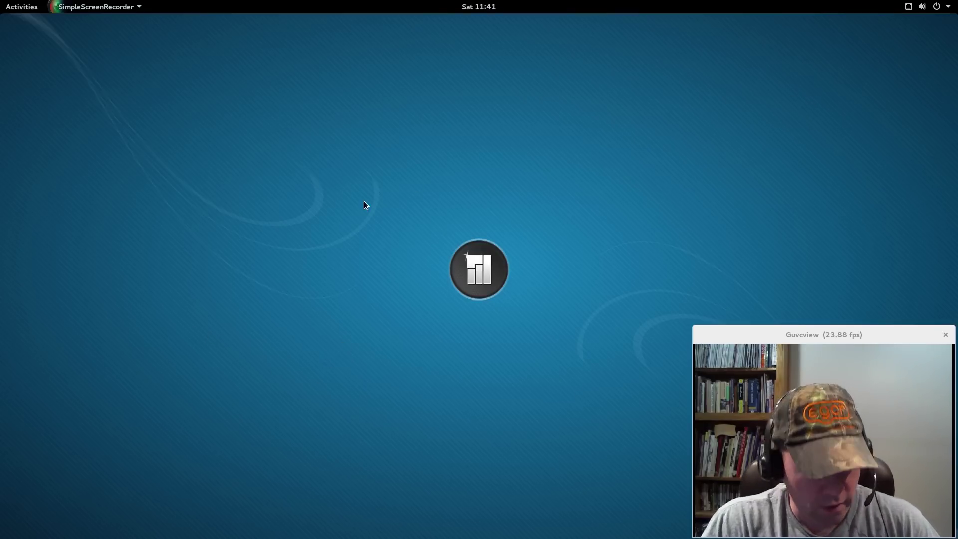
Enter the Activities overview and switch repeatedly between the open windows and the full applications grid
key(super)
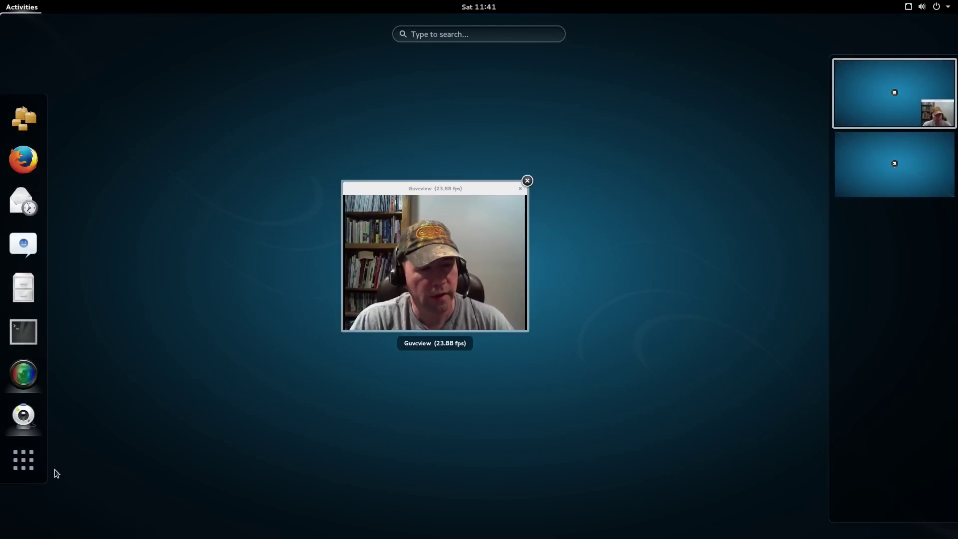
click(33, 467)
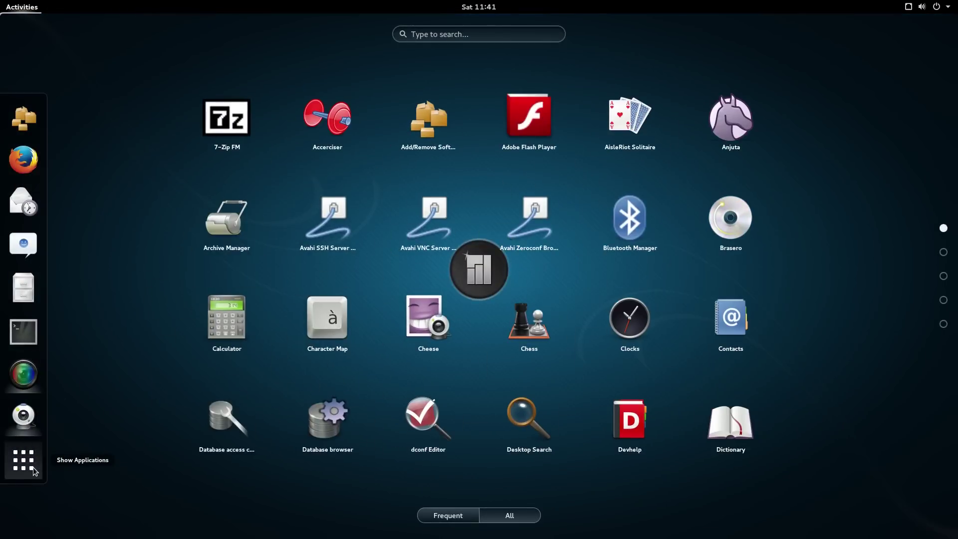
click(32, 467)
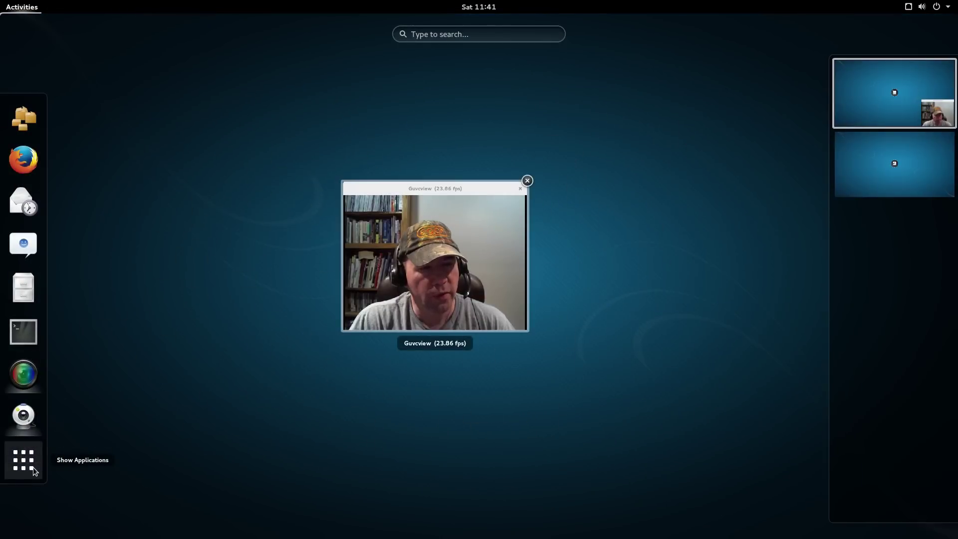
click(33, 467)
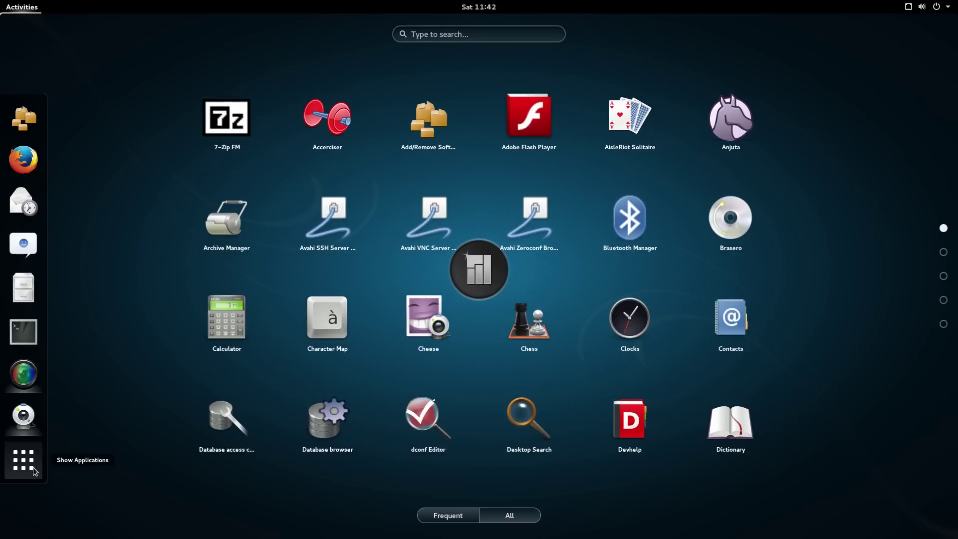
click(33, 467)
click(33, 467)
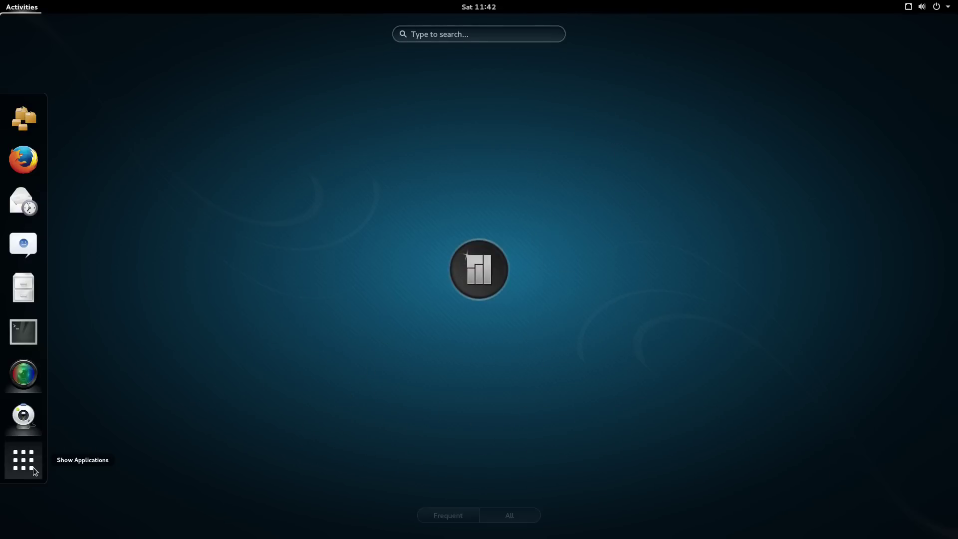
click(33, 467)
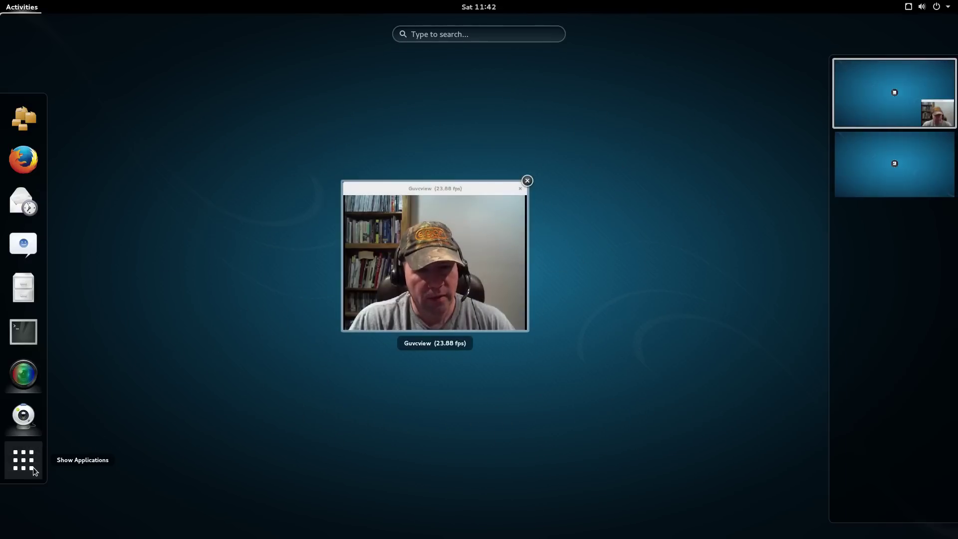
Show all applications and launch Tetravex from the last page of the grid
click(33, 467)
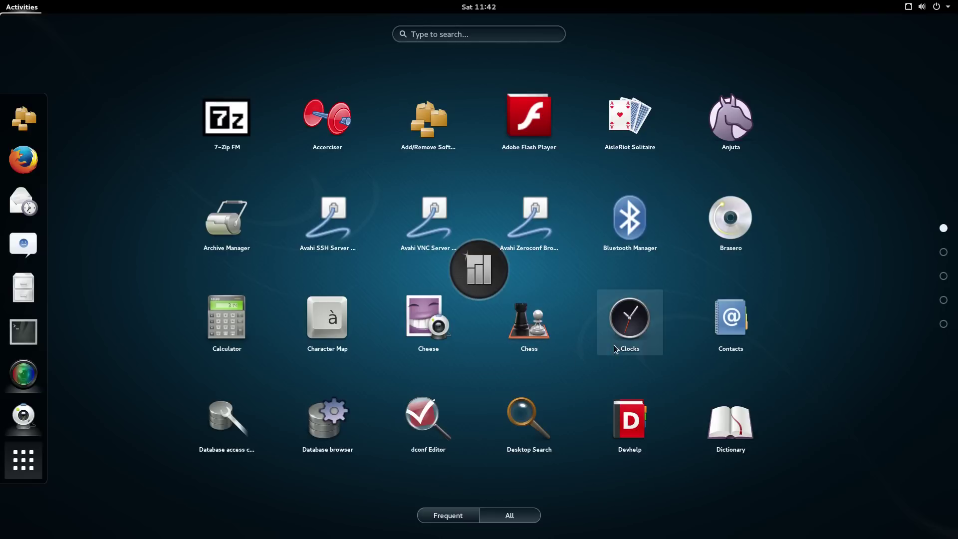
scroll(798, 376, down, 4)
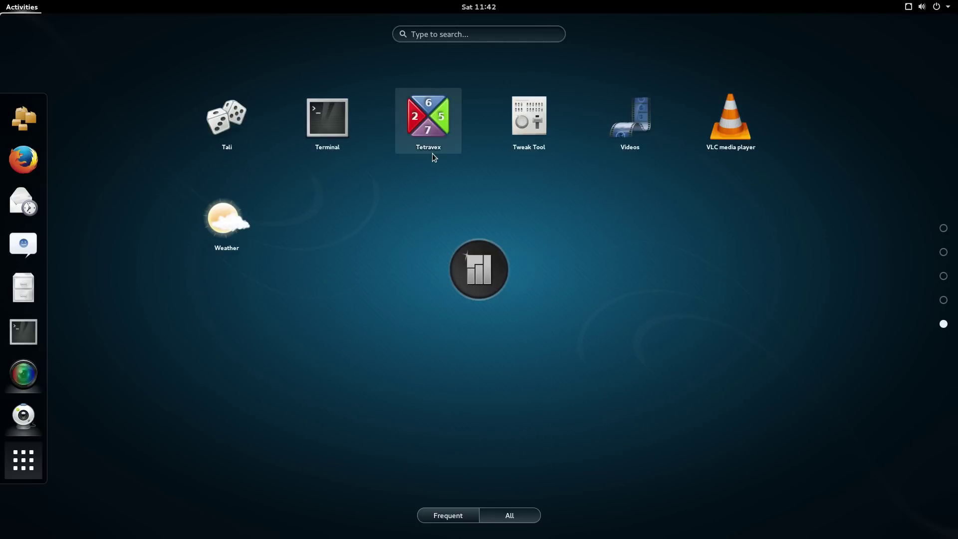
click(432, 149)
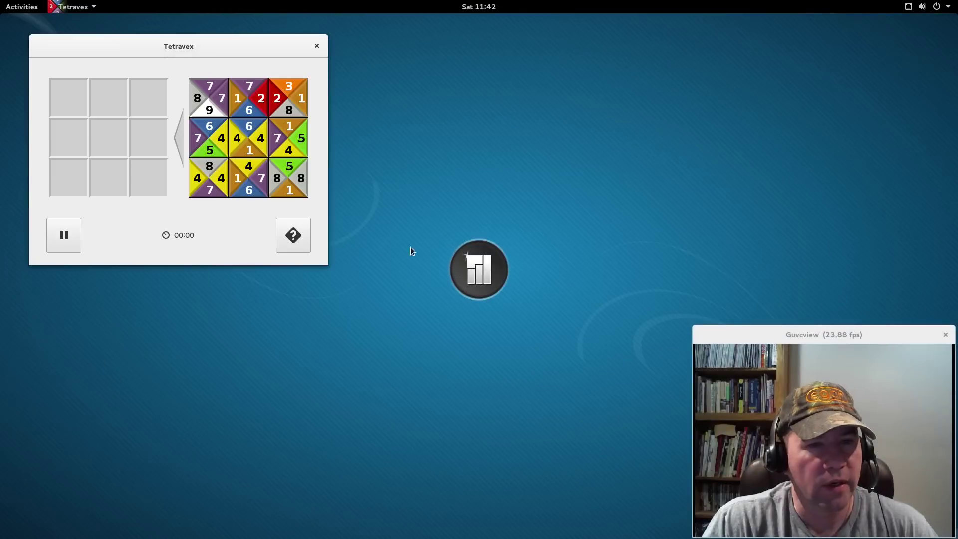
Close Tetravex and look through every page of the full applications grid to review the installed programs
click(316, 46)
key(super)
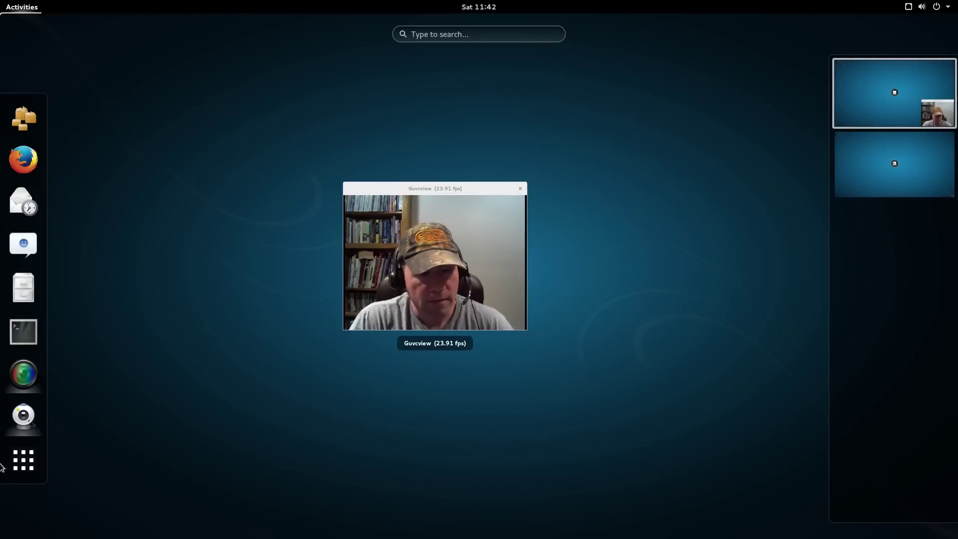
click(37, 457)
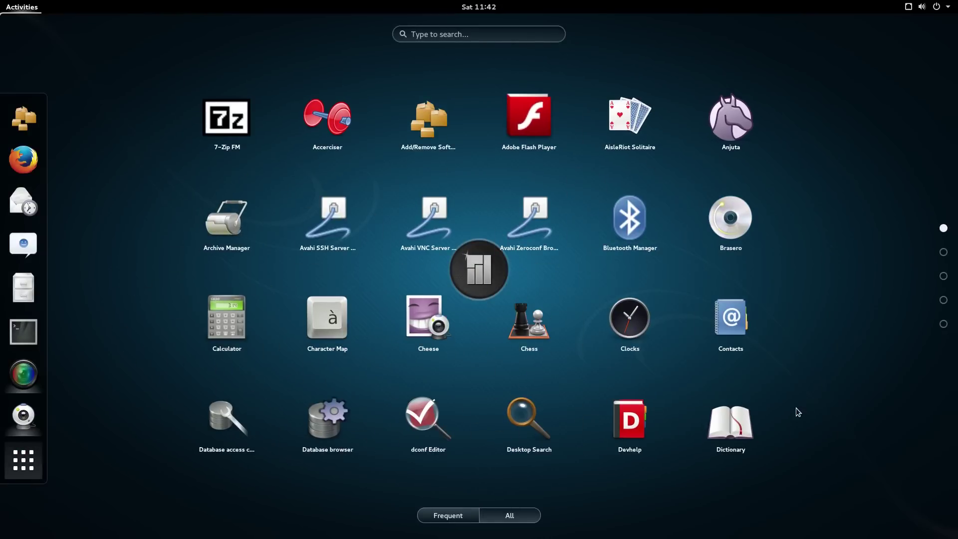
scroll(809, 308, down, 1)
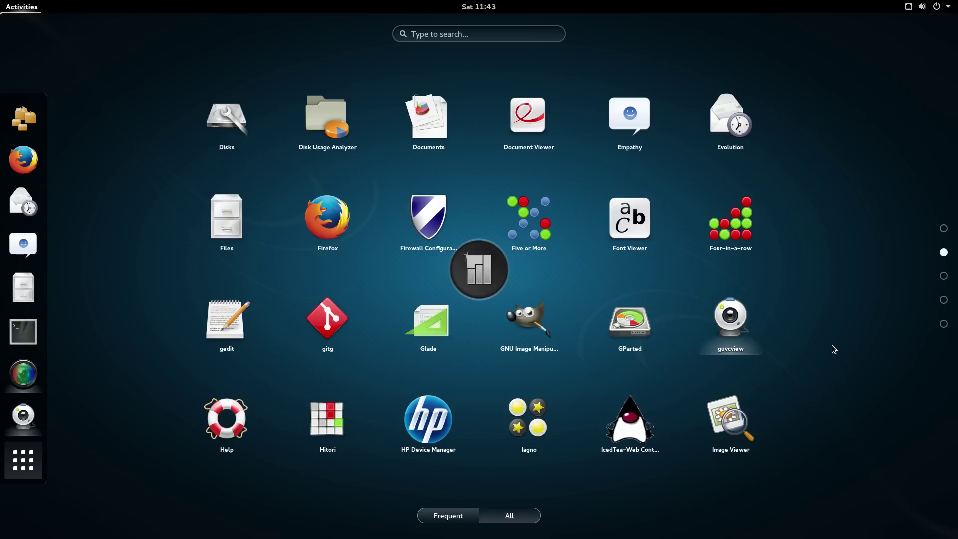
scroll(828, 359, down, 2)
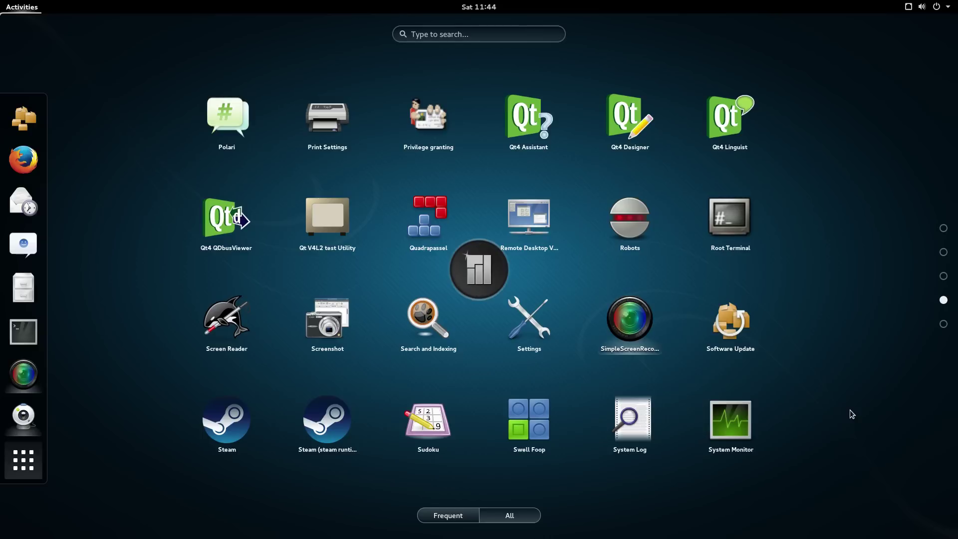
scroll(848, 409, down, 1)
scroll(849, 411, up, 1)
scroll(842, 412, down, 1)
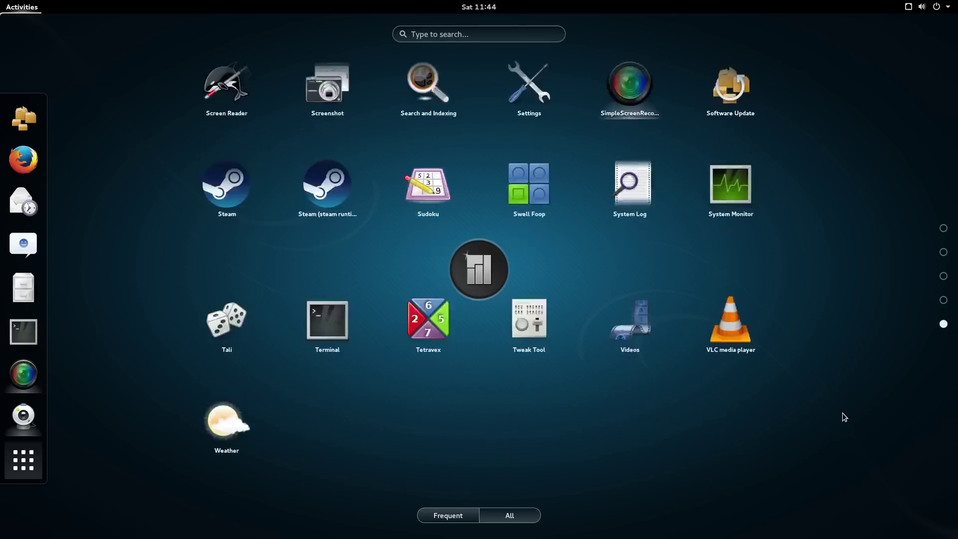
scroll(842, 412, up, 1)
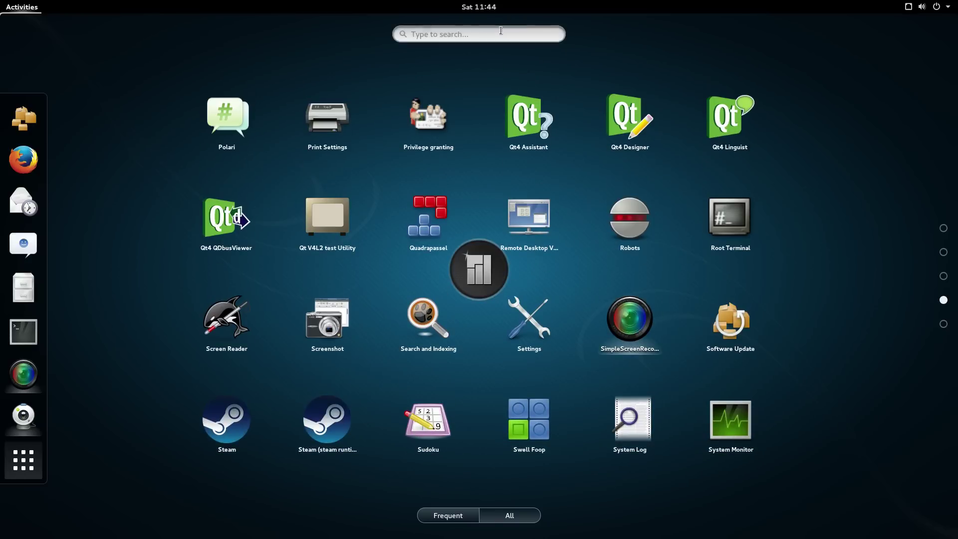
Search the applications for "maps" and launch Maps
click(500, 31)
text(map)
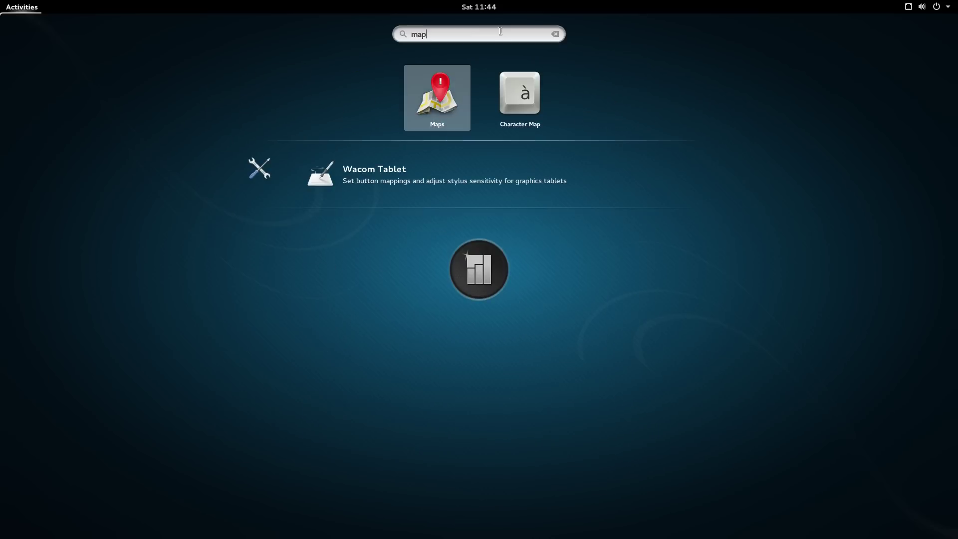
text(s)
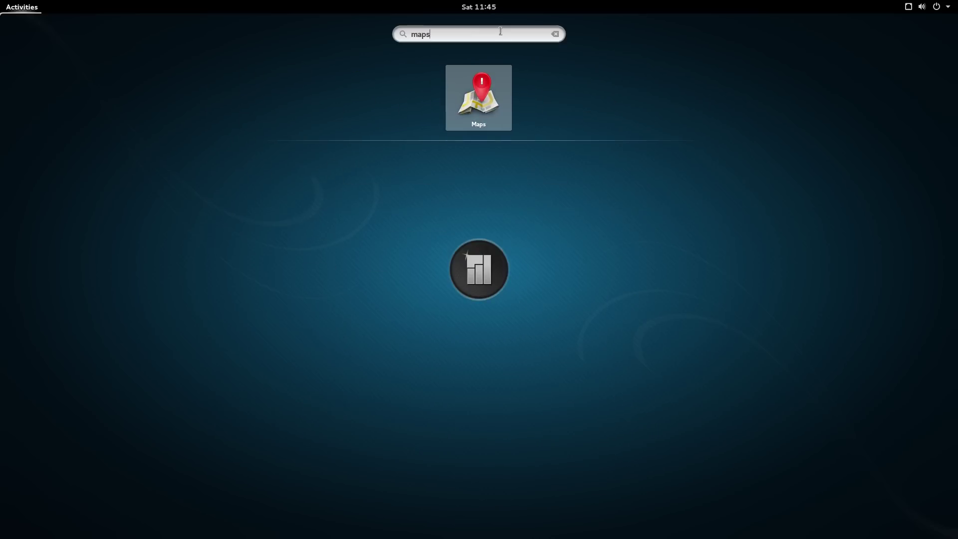
click(457, 94)
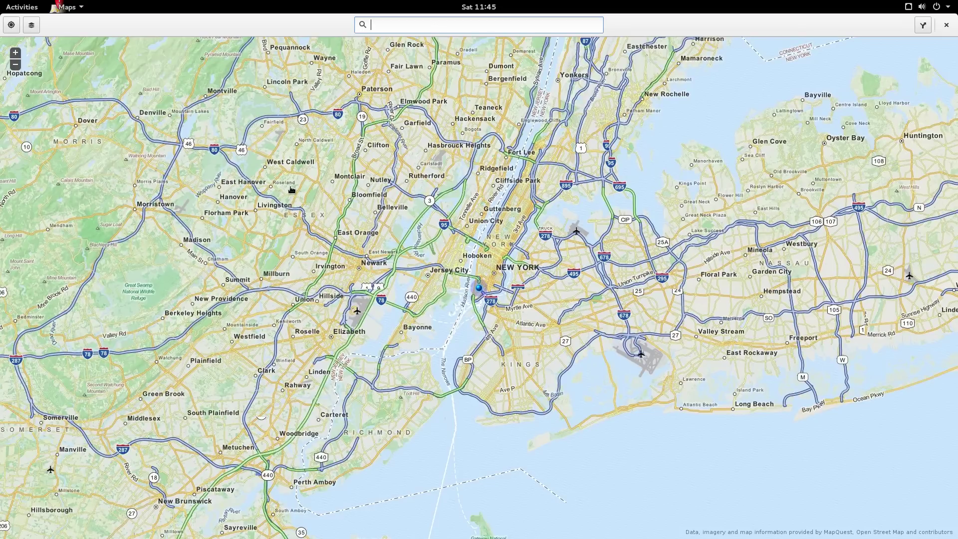
Search the map for "new richmond ohio" and go to the New Richmond, Ohio result
text(new richmond ohio)
key(Return)
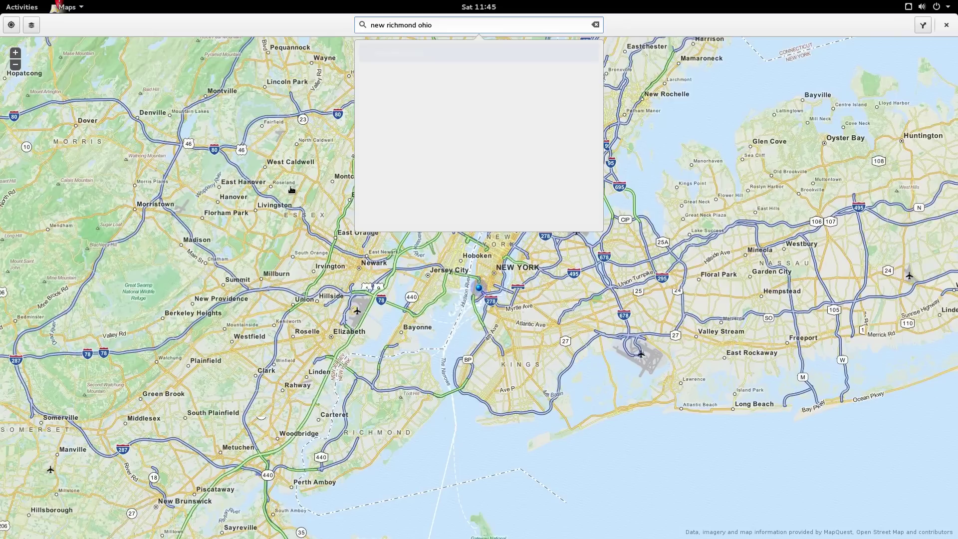
click(385, 57)
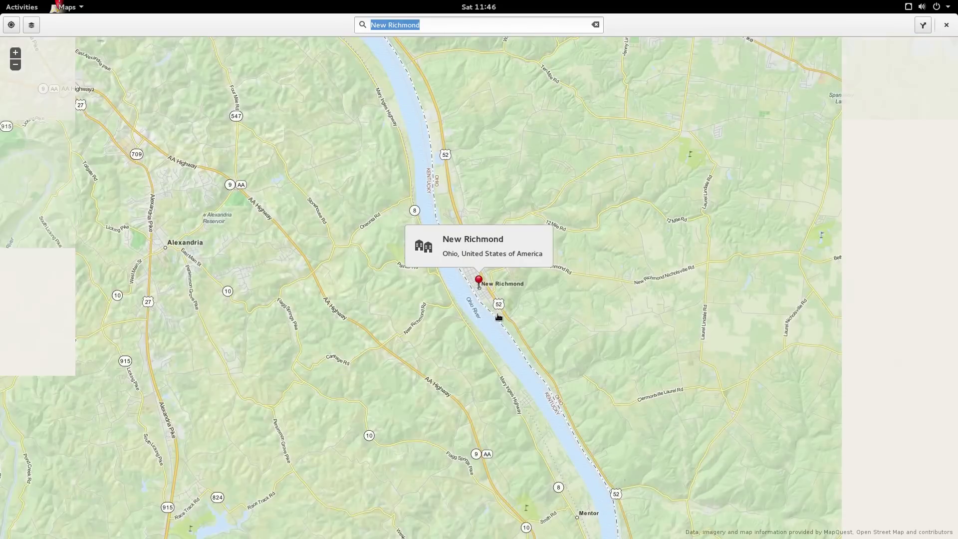
Examine the streets and riverfront around New Richmond at several zoom levels, and close Maps
scroll(498, 316, up, 3)
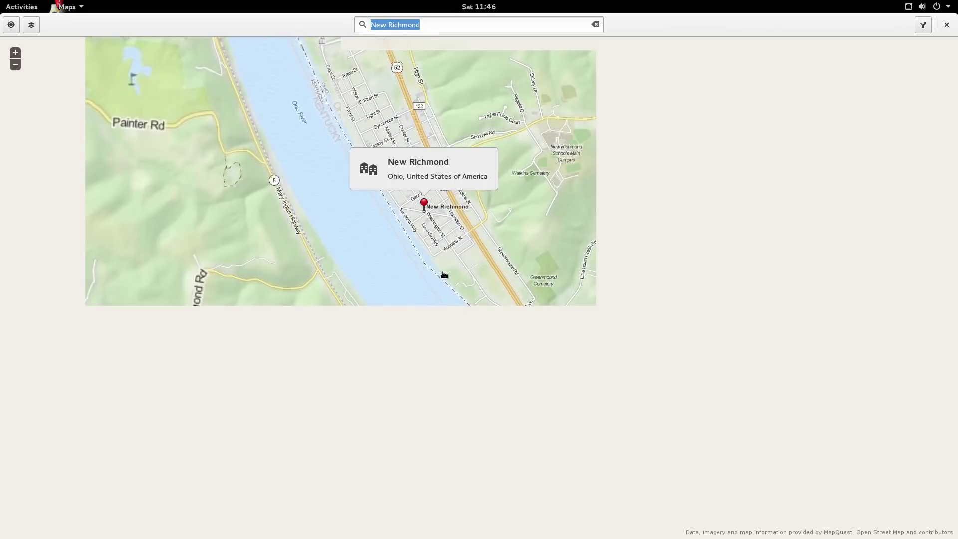
scroll(444, 275, up, 3)
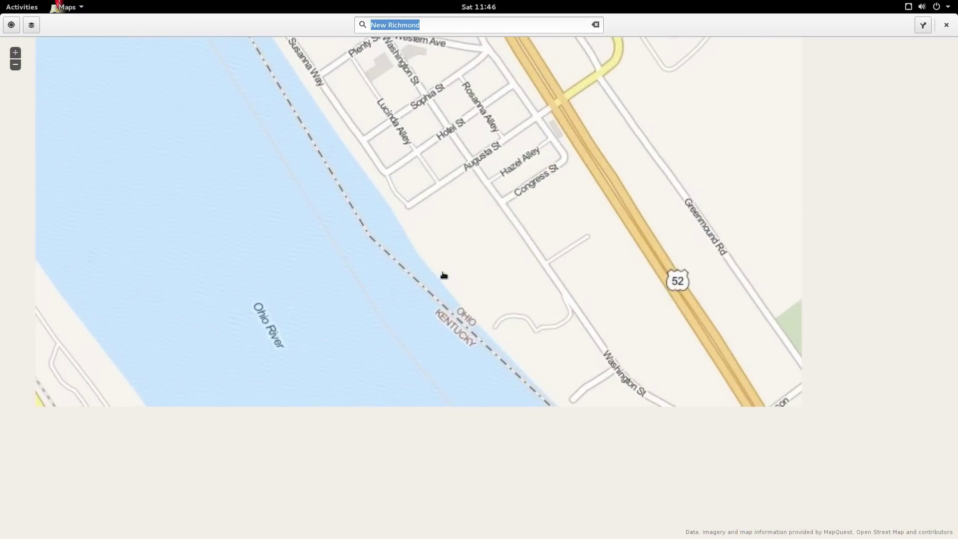
scroll(443, 275, down, 1)
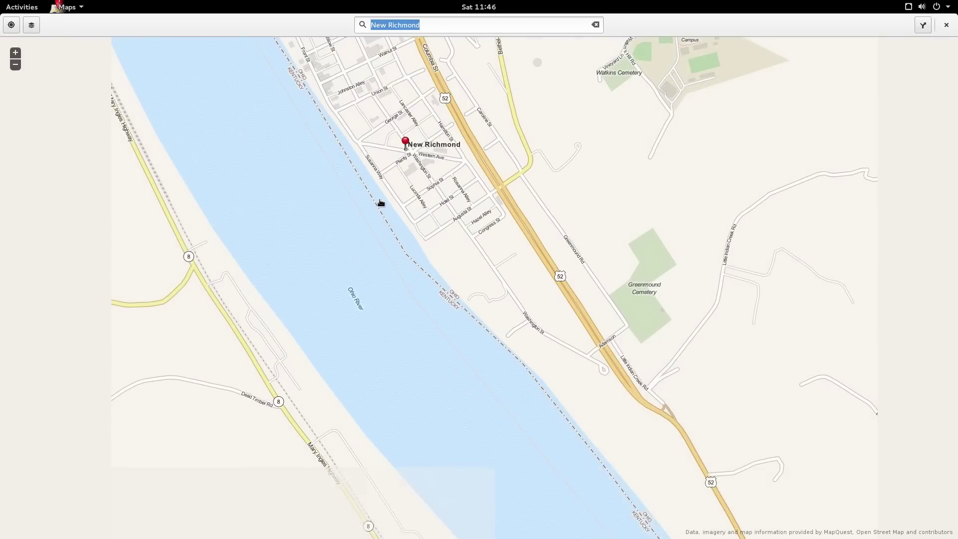
scroll(381, 203, up, 1)
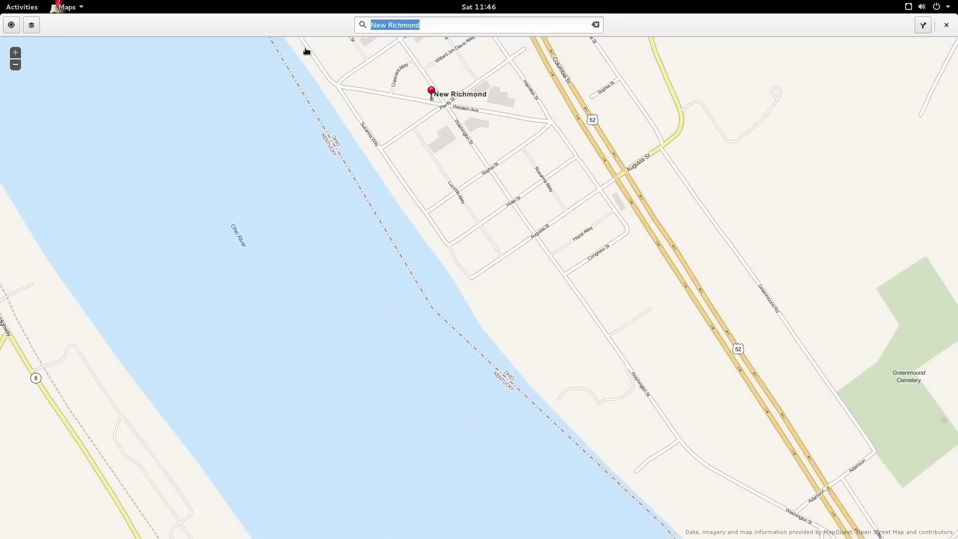
scroll(364, 160, down, 1)
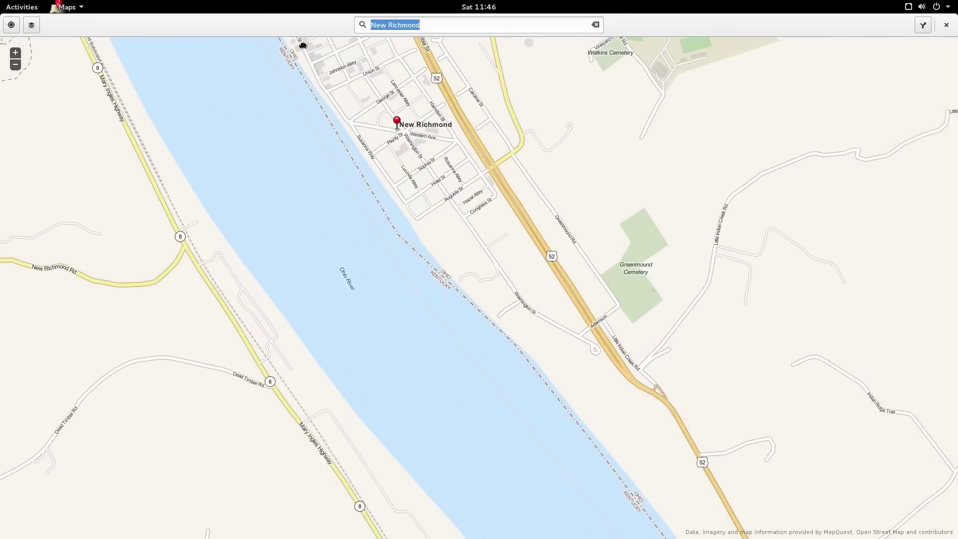
drag(303, 46, 439, 199)
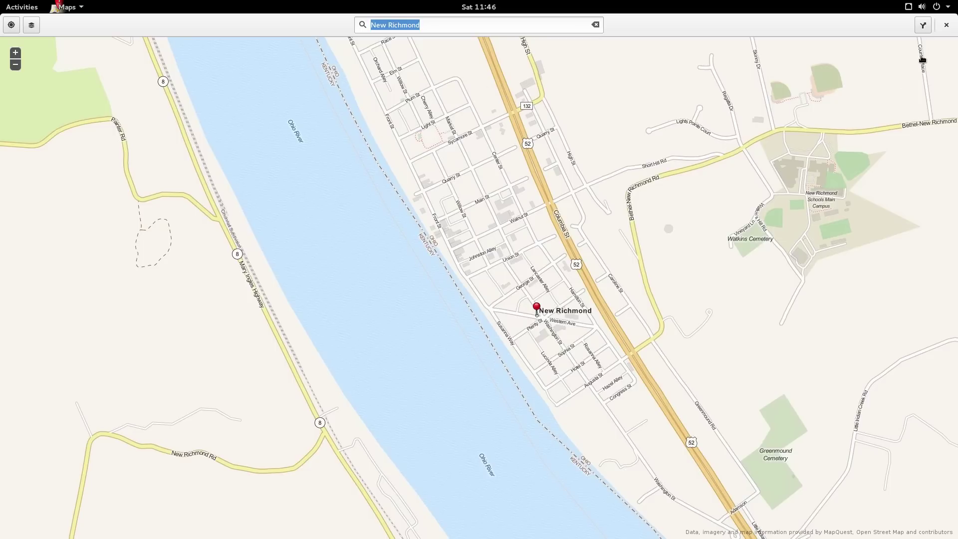
click(946, 25)
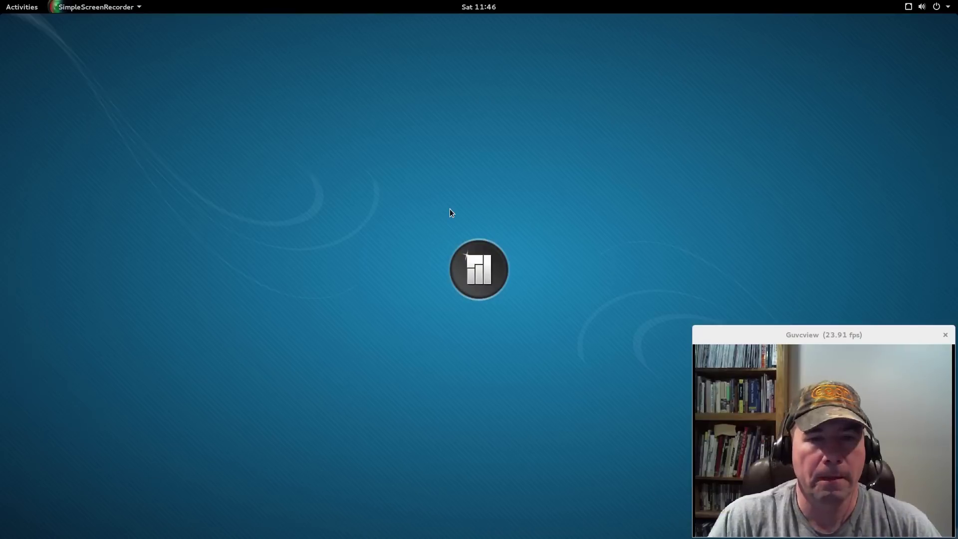
Search the applications for "weath" and launch Weather
key(super)
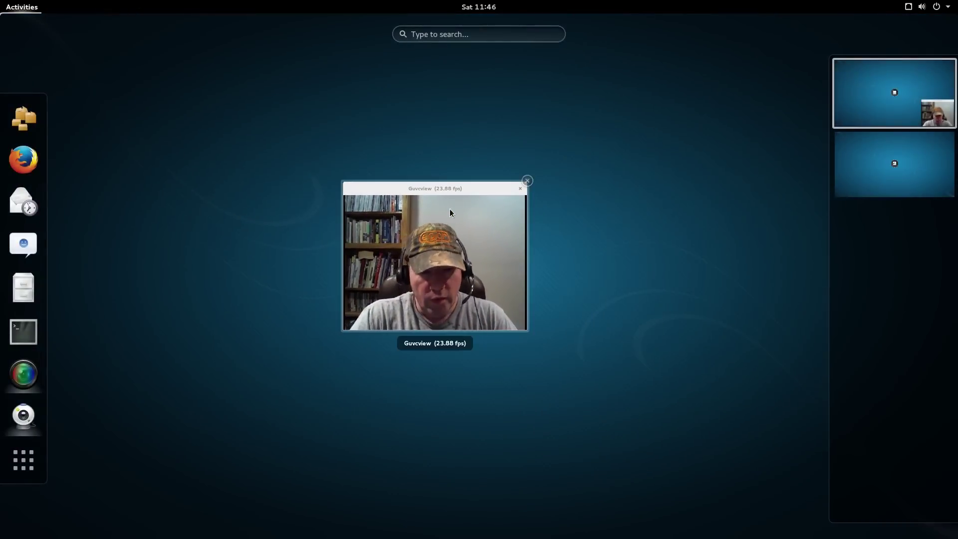
text(weath)
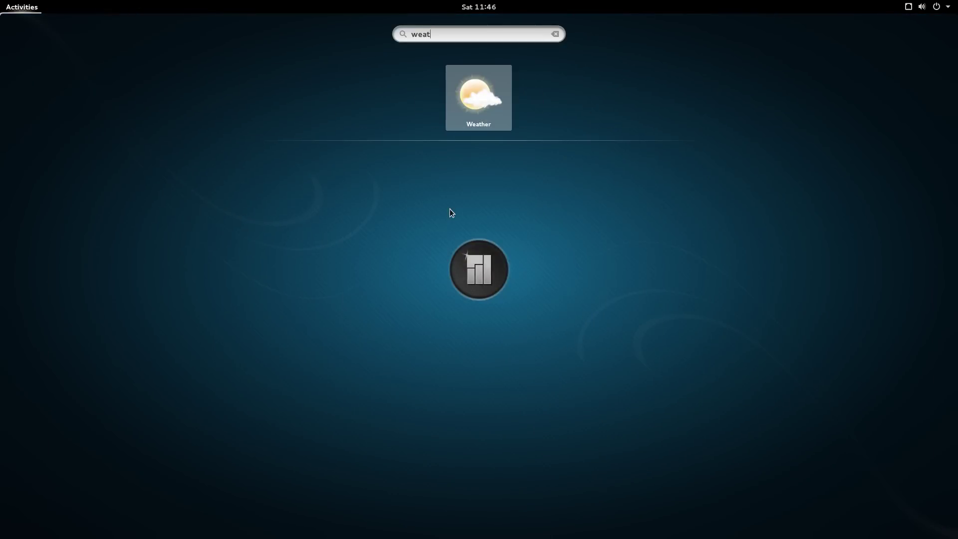
click(476, 98)
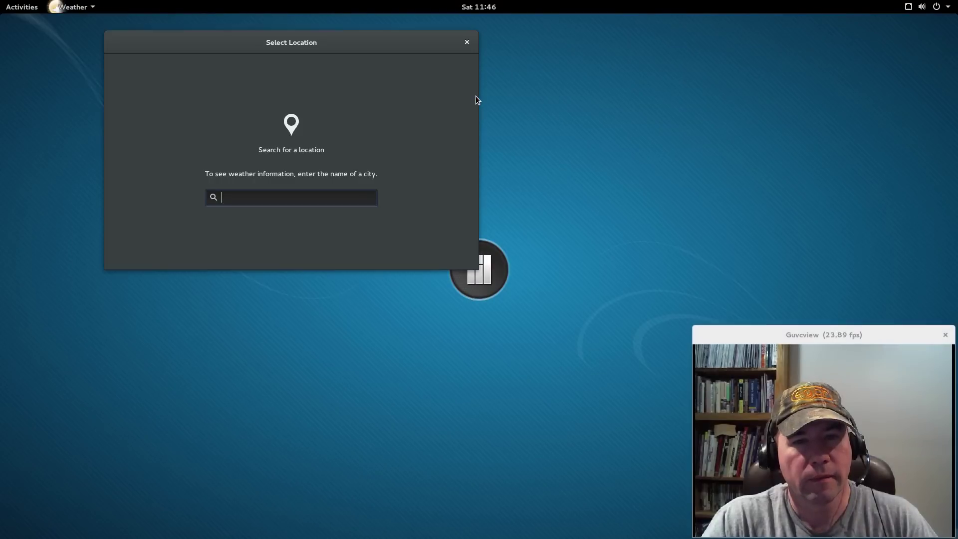
text(Ch)
key(BackSpace)
key(BackSpace)
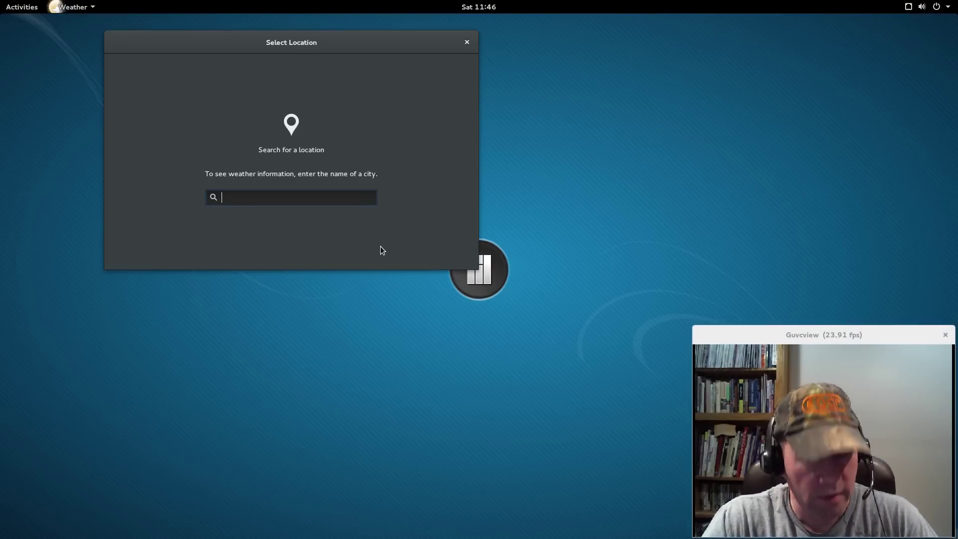
text(Ch)
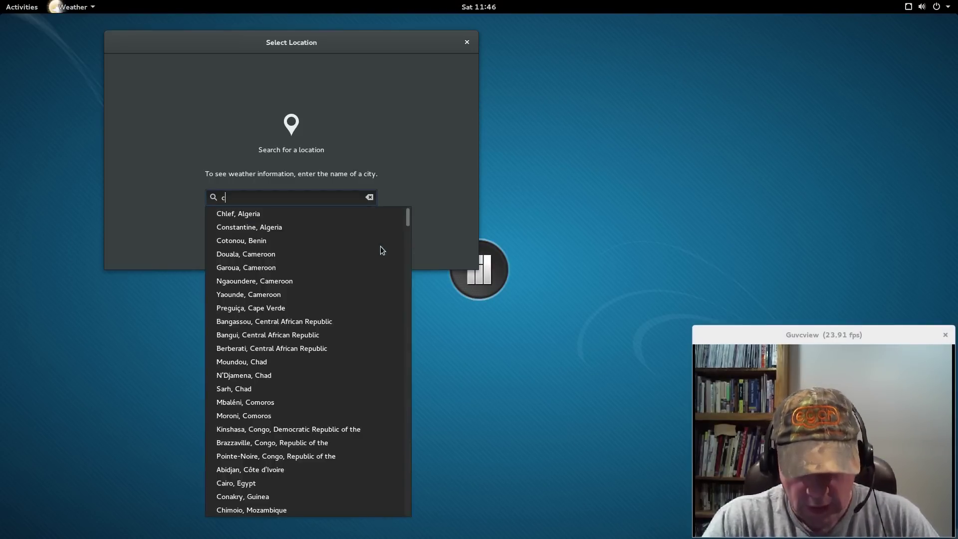
key(BackSpace)
key(BackSpace)
Try to find "new richmond ohio" as the weather location, and clear the search text
text(new)
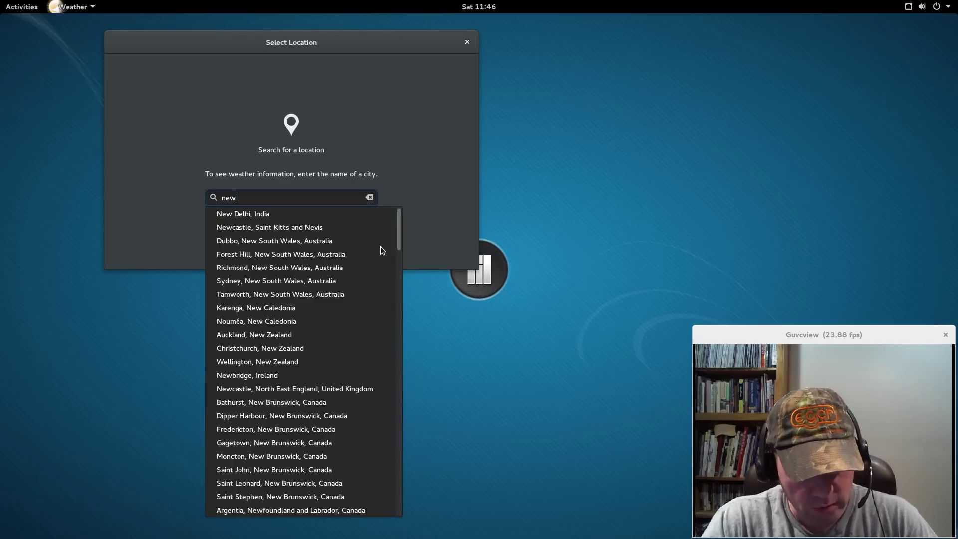
text( rich)
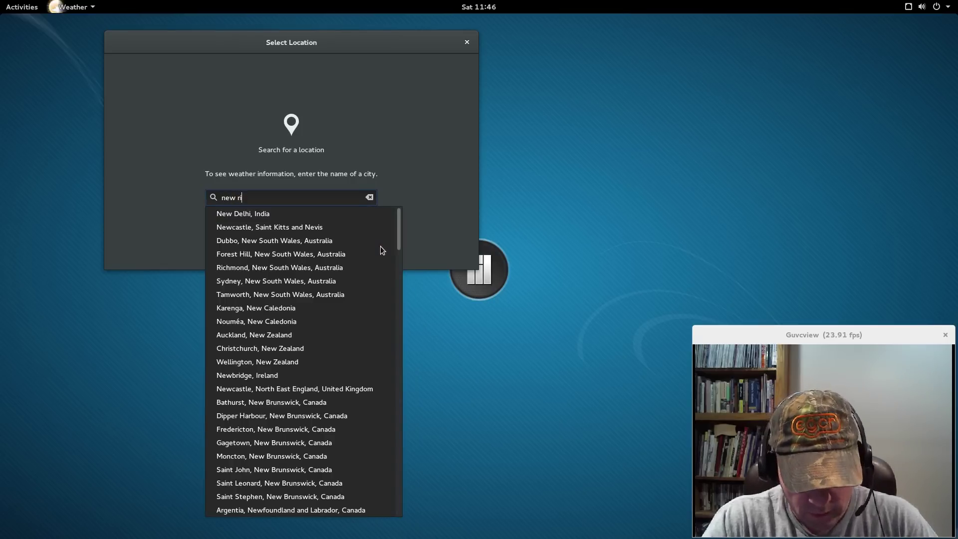
text(mond)
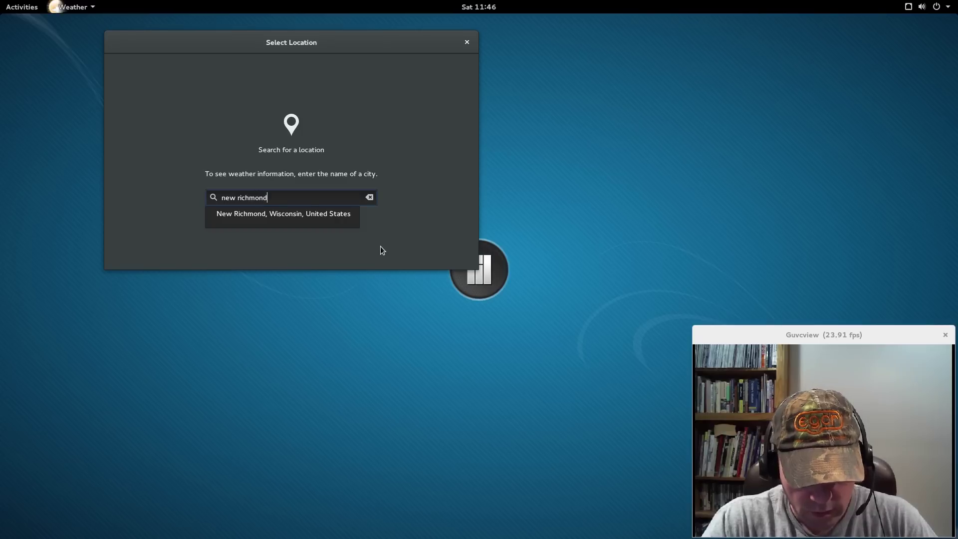
text( ohio)
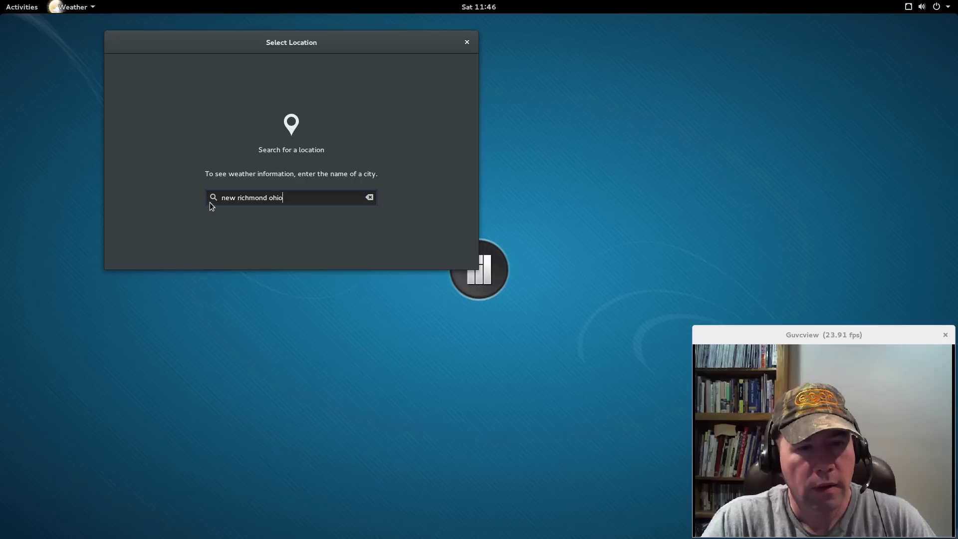
key(BackSpace)
key(BackSpace)
key(BackSpace)
key(BackSpace)
key(BackSpace)
key(BackSpace)
key(BackSpace)
key(BackSpace)
key(BackSpace)
key(BackSpace)
key(BackSpace)
key(BackSpace)
key(BackSpace)
key(BackSpace)
key(BackSpace)
key(BackSpace)
key(BackSpace)
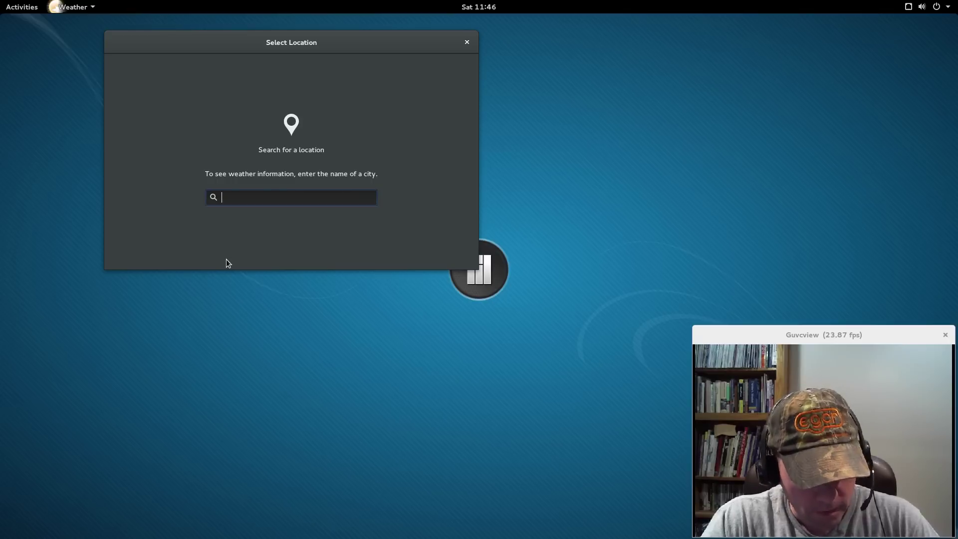
Search for "cinci" and choose Cincinnati, Ohio, United States as the weather location
text(cincii)
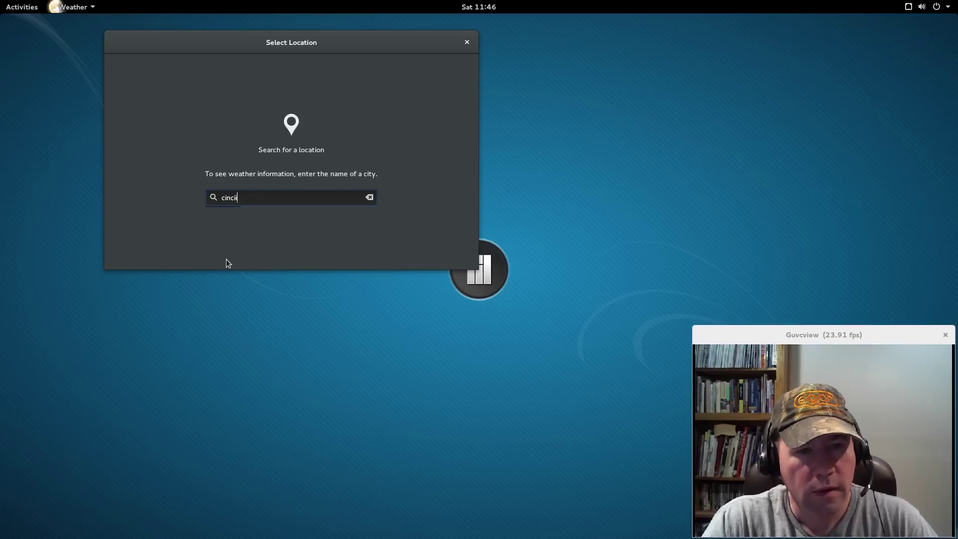
key(BackSpace)
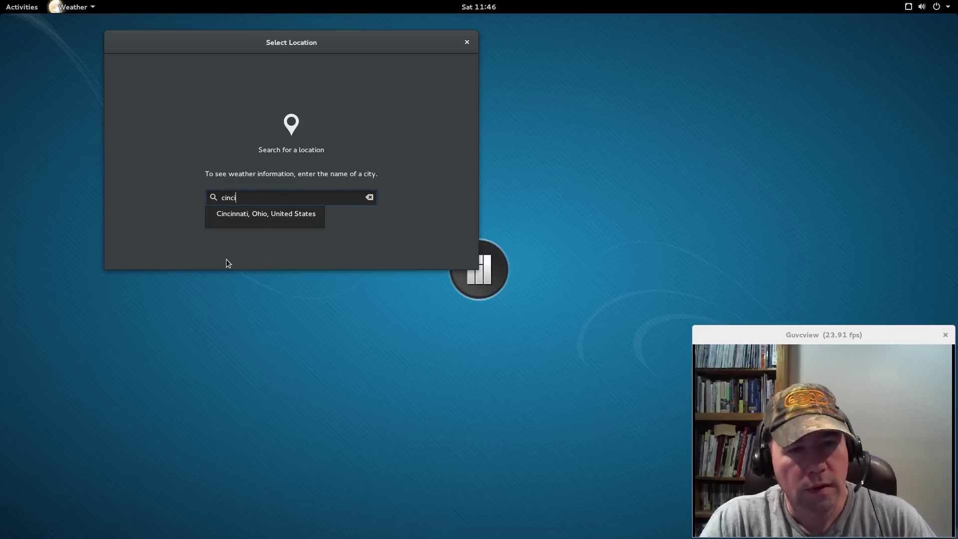
click(244, 214)
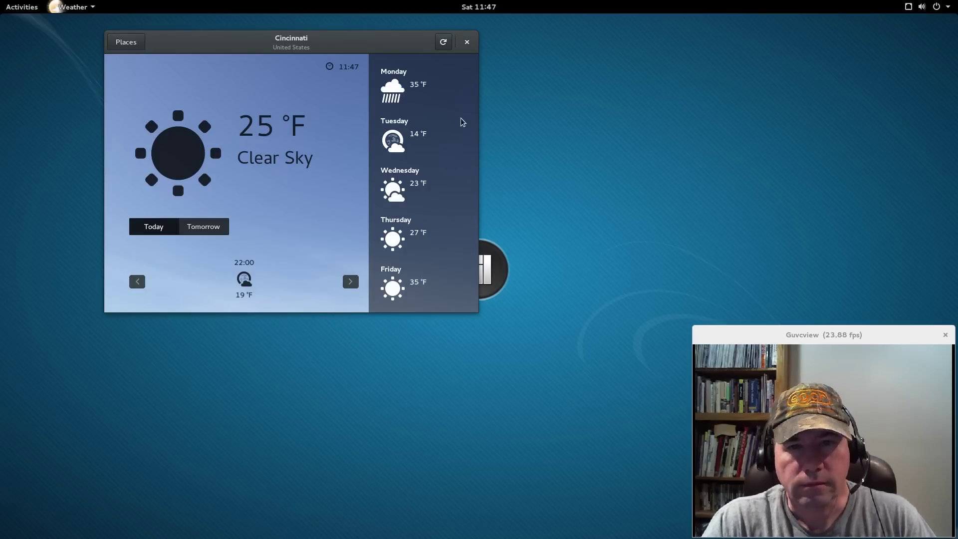
Search the weather places for "cincinnati", choose Cincinnati, Ohio, United States again, and reopen the places search
click(130, 40)
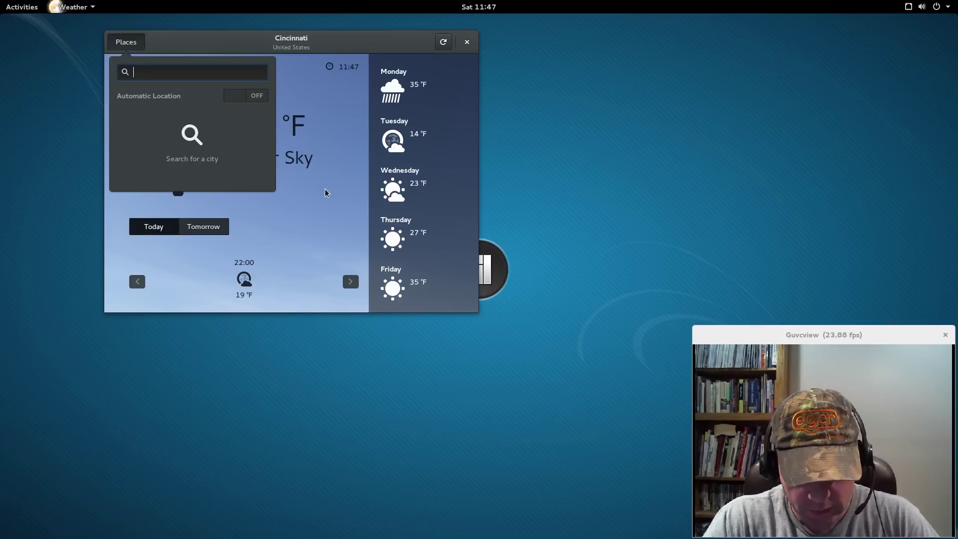
text(cincinnat)
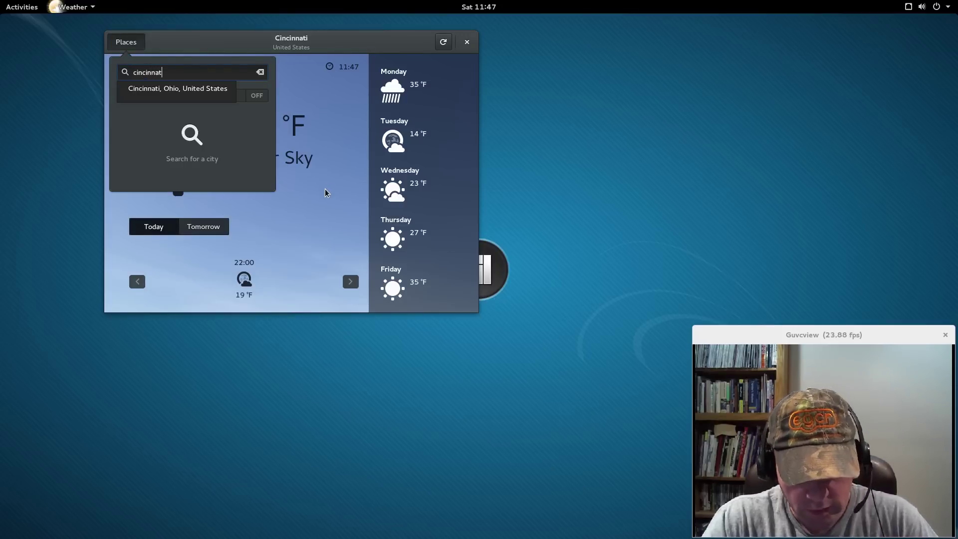
text(i)
click(216, 90)
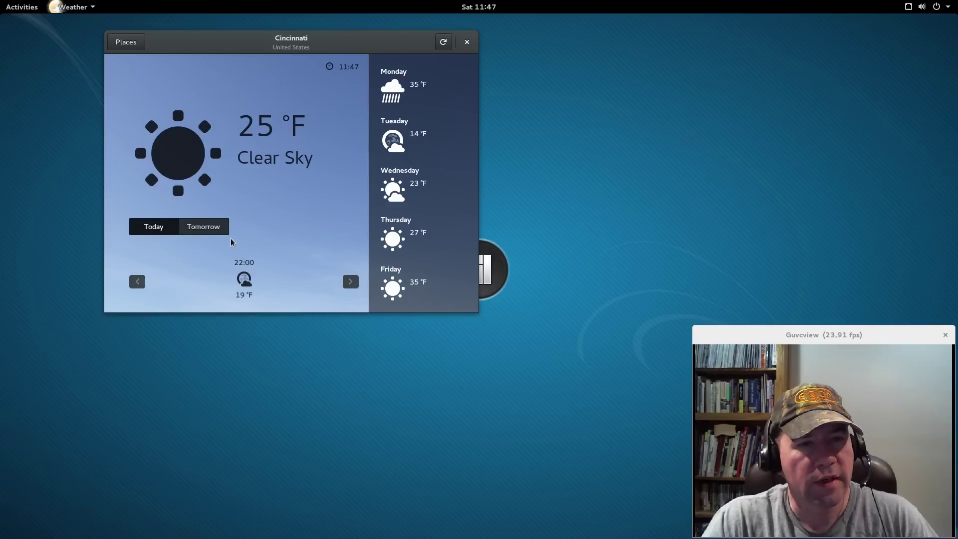
click(128, 42)
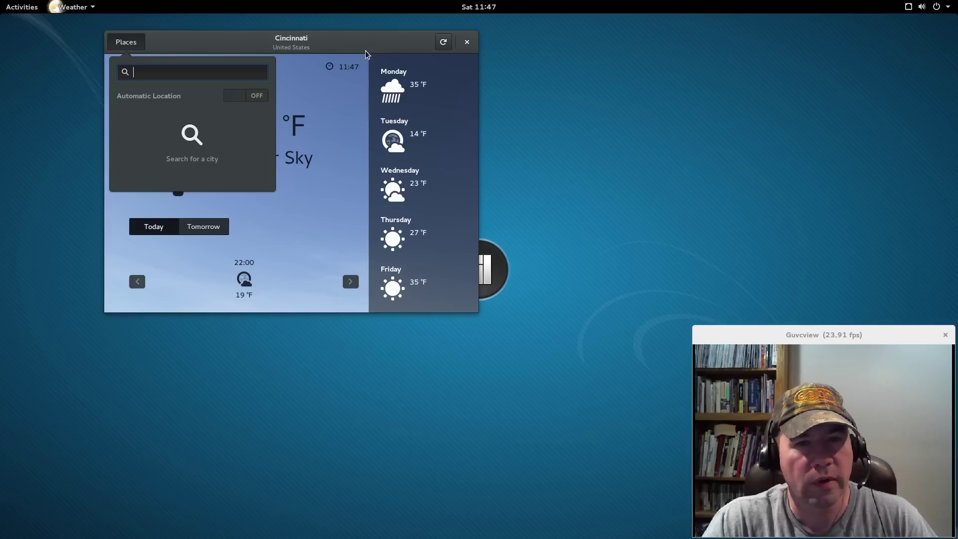
Close Weather and look through the pages of all installed applications
click(339, 134)
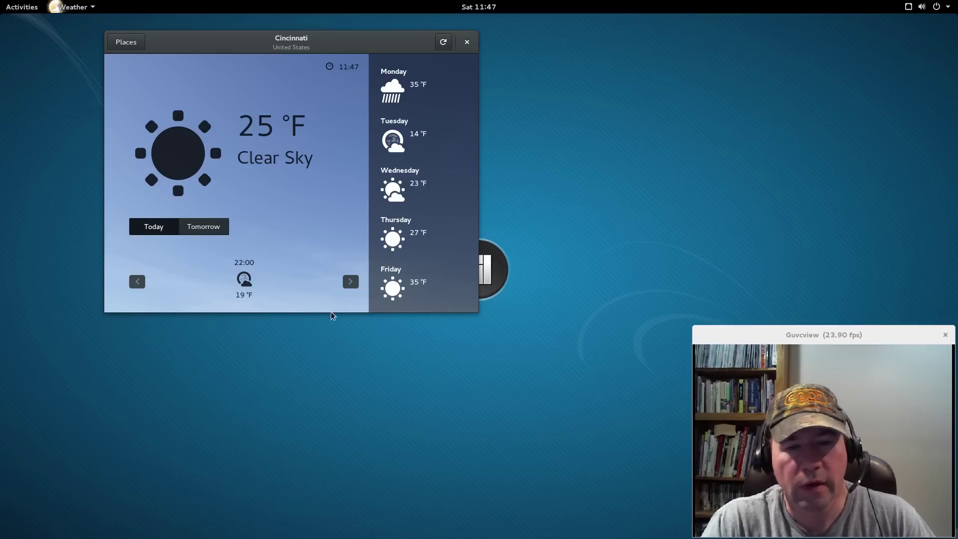
click(467, 42)
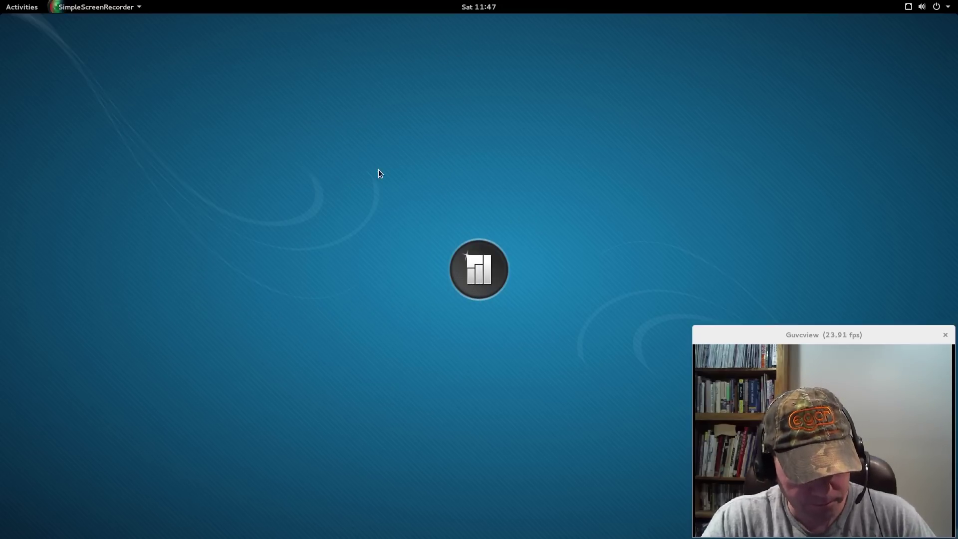
key(super)
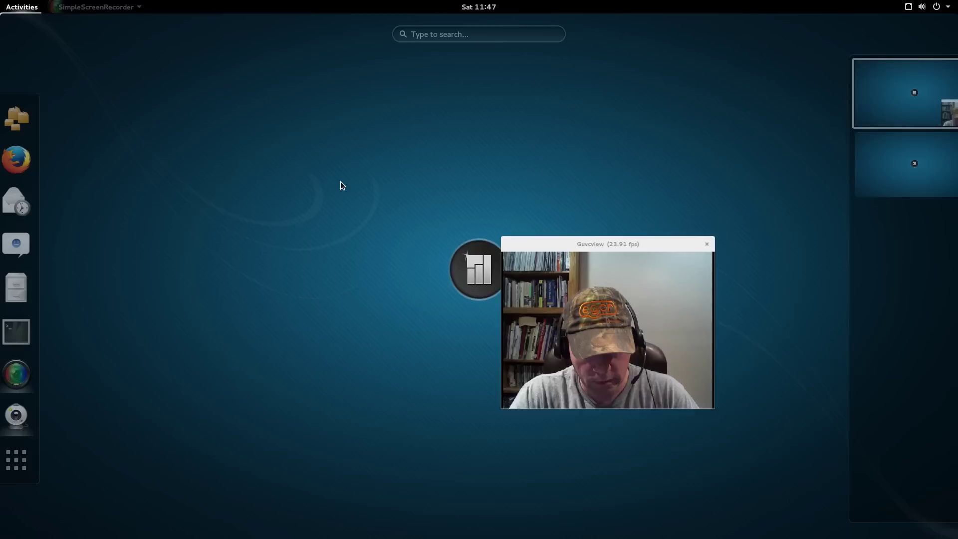
click(23, 459)
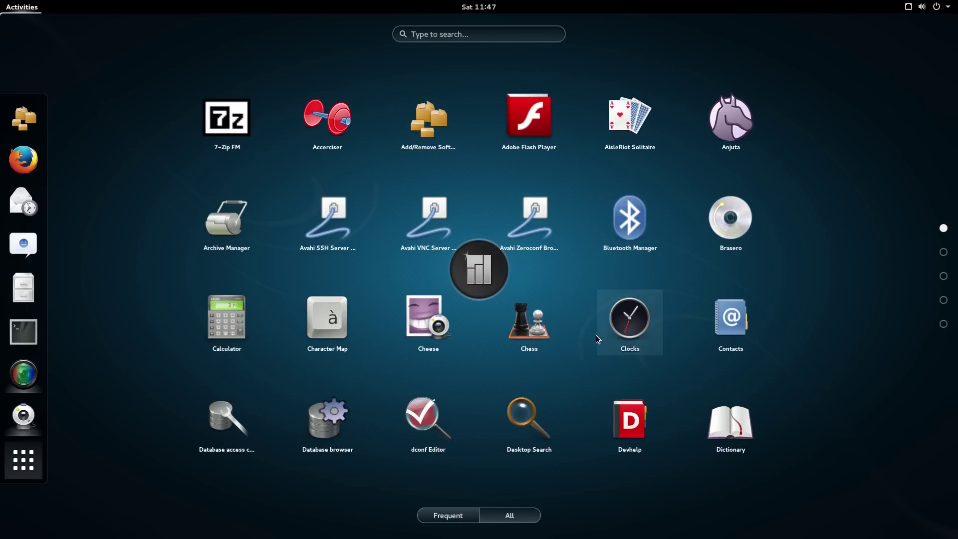
scroll(791, 409, down, 4)
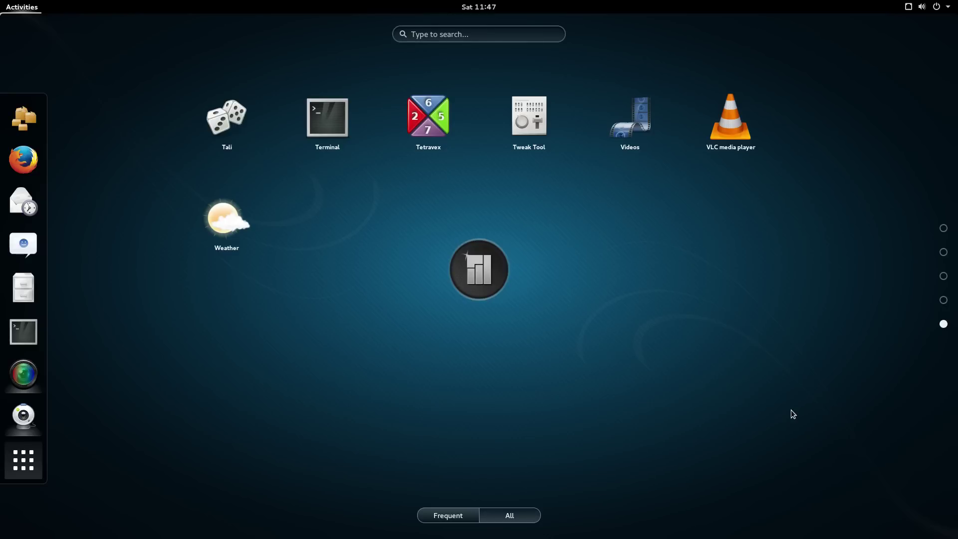
scroll(793, 414, up, 1)
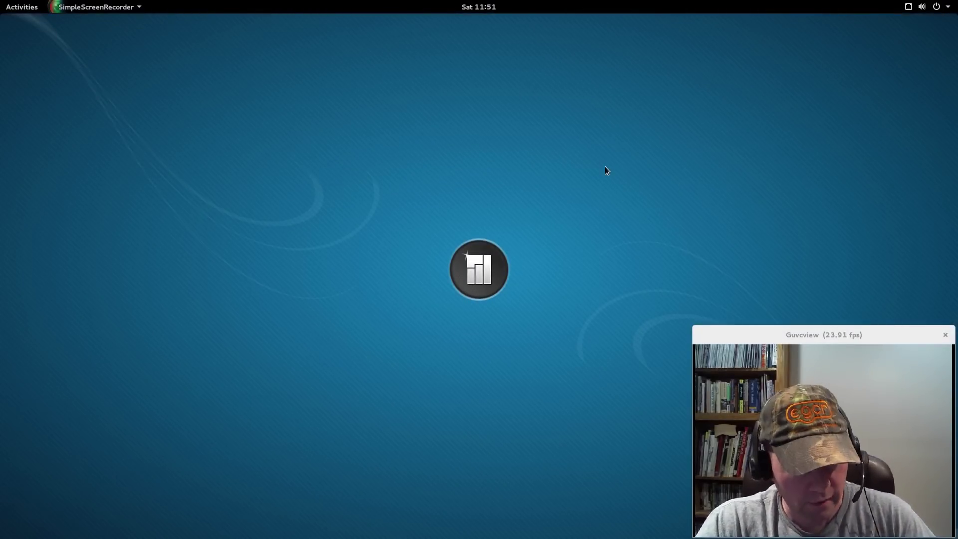
Search the applications for "tweak", launch Tweak Tool, and enable Show date for the top bar clock
key(super)
text(twea)
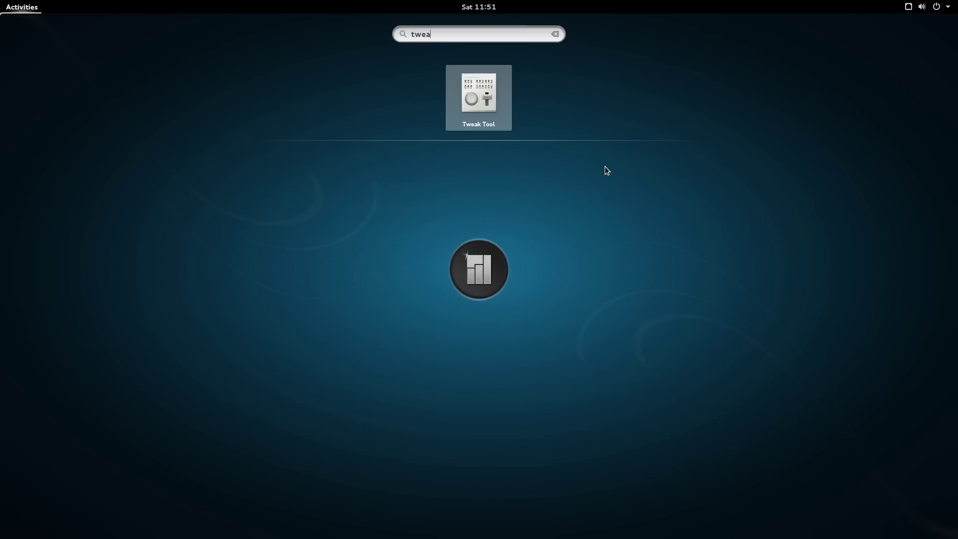
text(k)
key(Return)
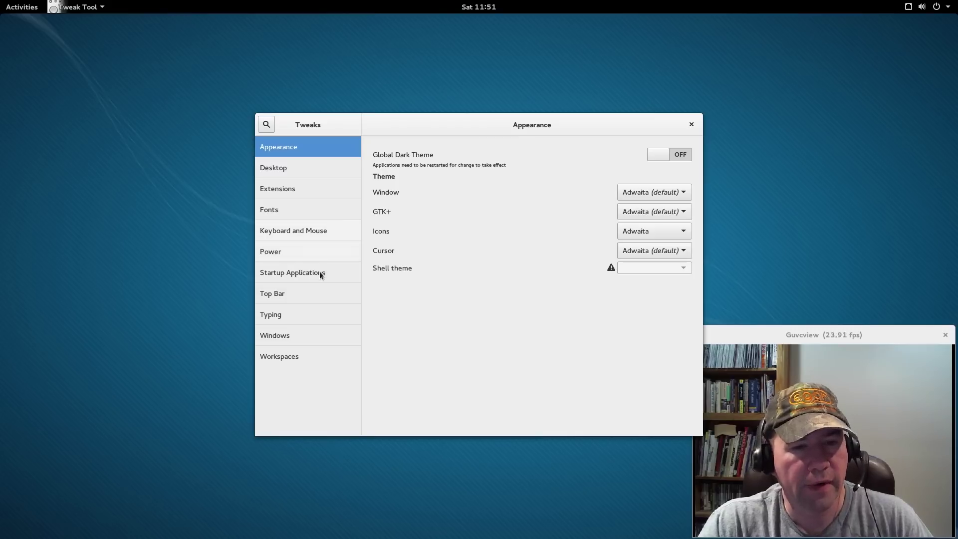
click(321, 302)
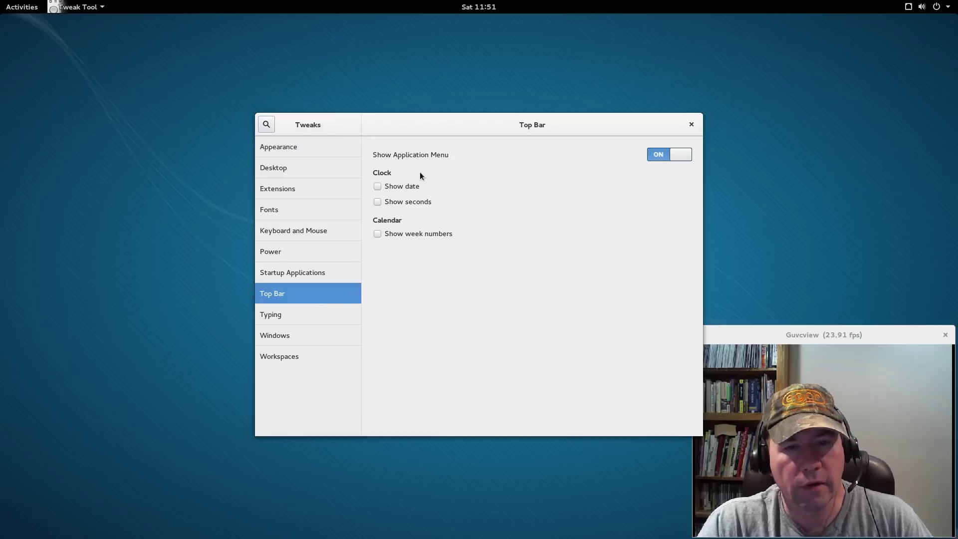
click(378, 187)
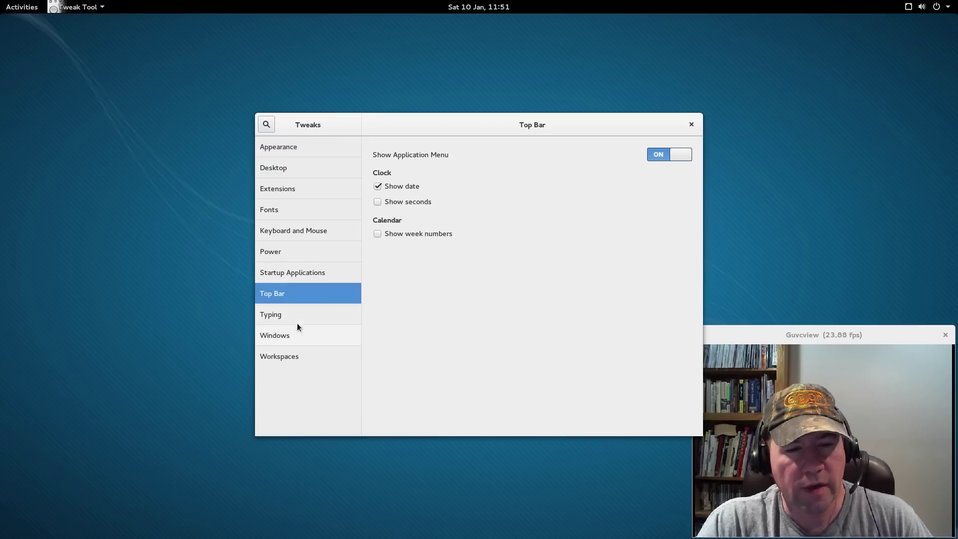
Examine the desktop tweaks and the window and icon theme choices under Appearance, keeping Adwaita
click(271, 170)
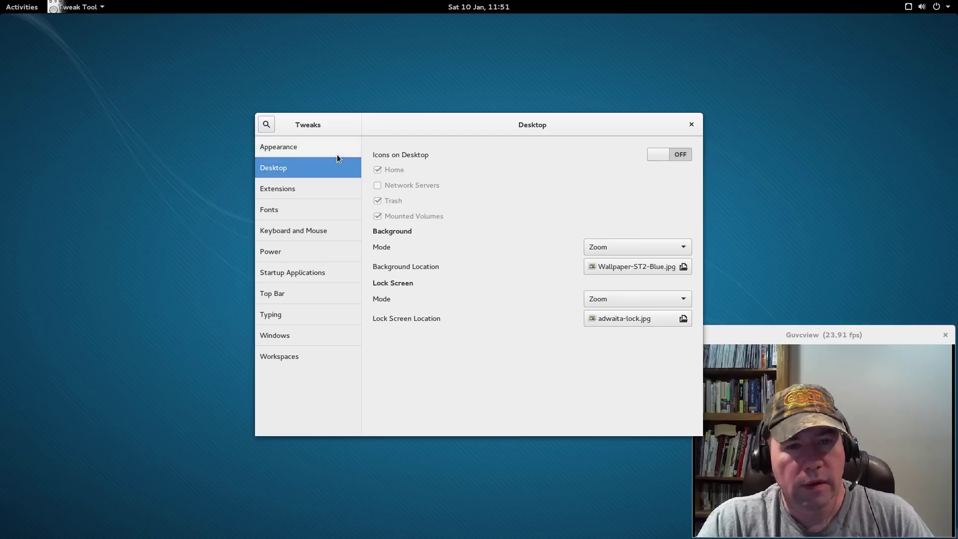
click(326, 150)
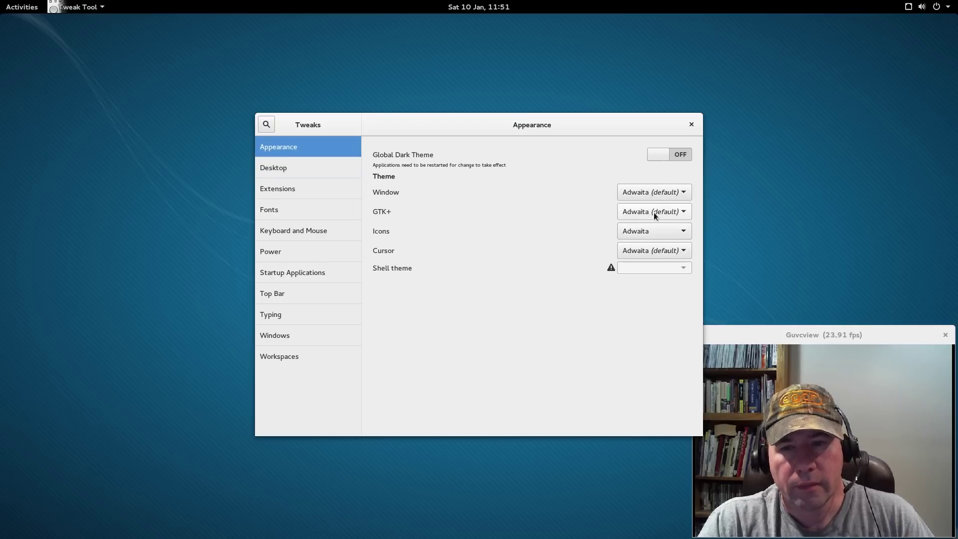
click(633, 193)
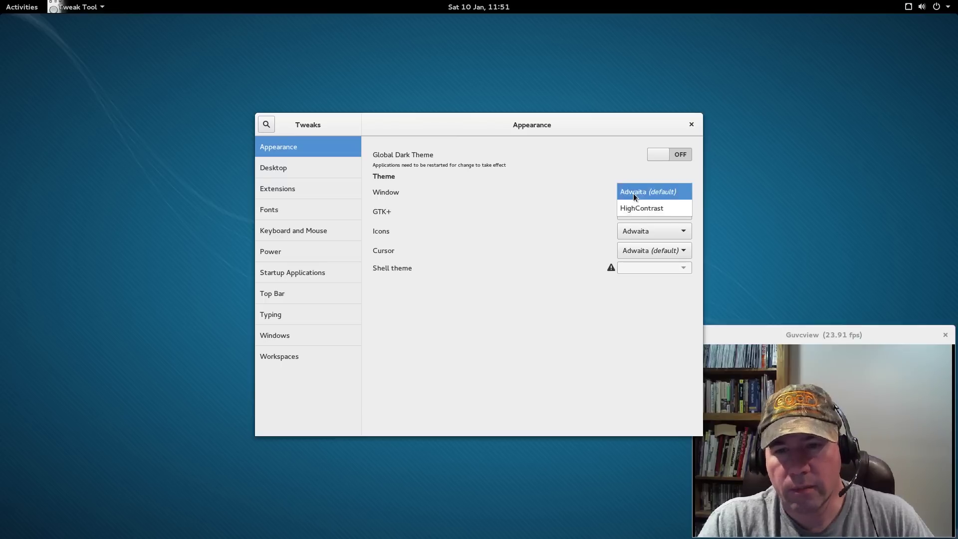
click(633, 193)
click(634, 194)
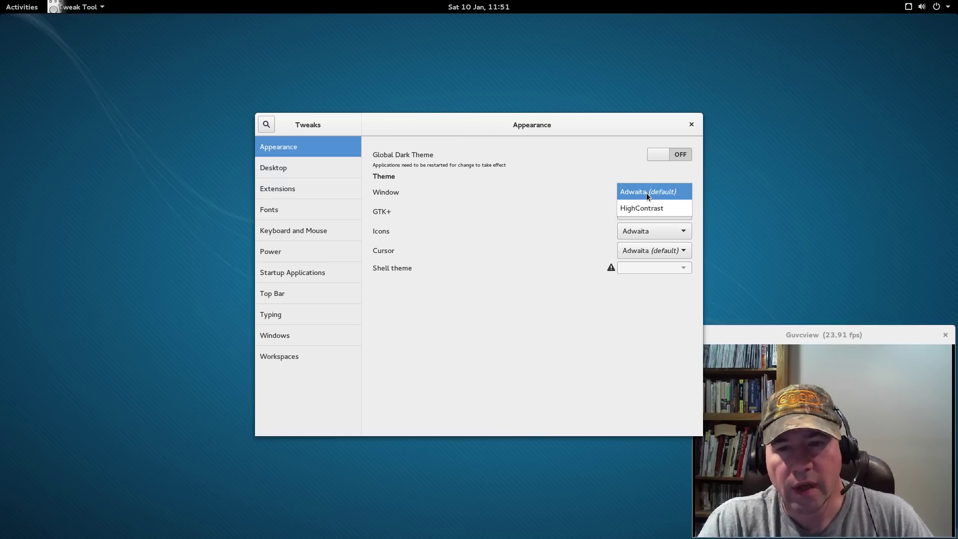
click(646, 192)
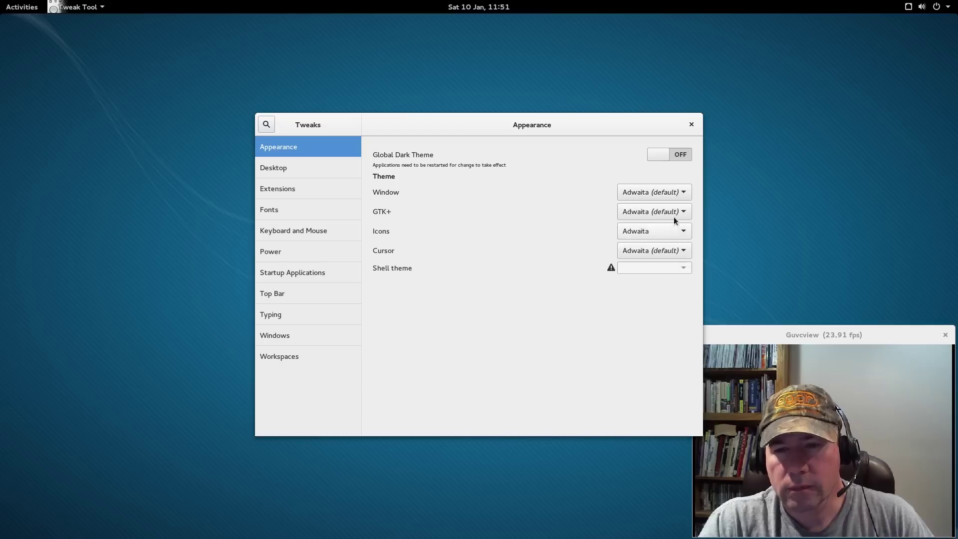
click(678, 193)
click(611, 214)
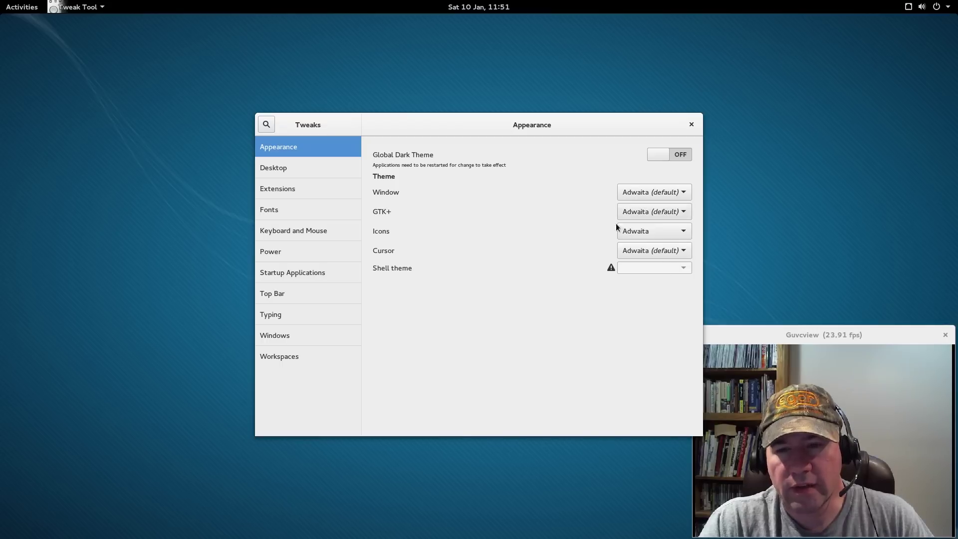
click(647, 233)
click(645, 230)
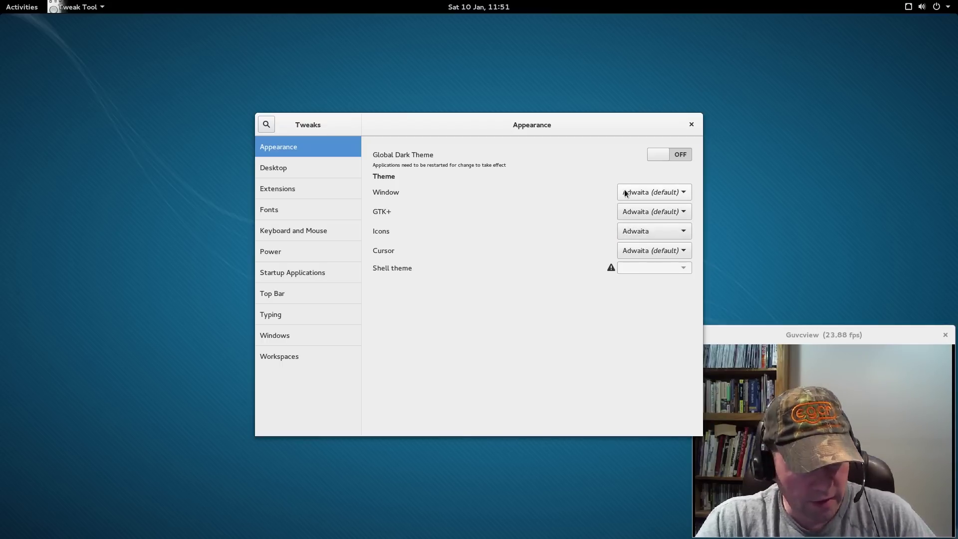
Search the applications for "soft", launch Add/Remove Software for a look, and close the package manager
key(super)
text(s)
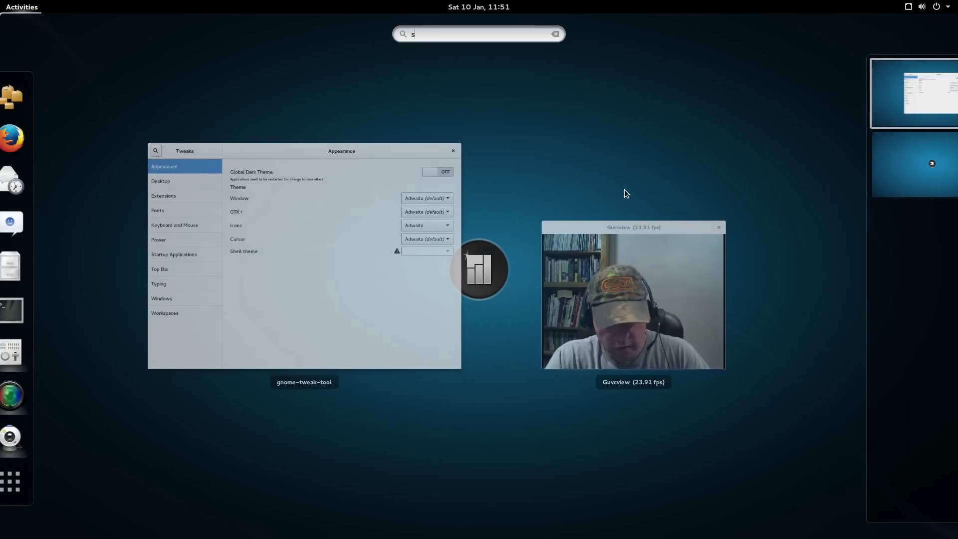
text(oft)
click(487, 105)
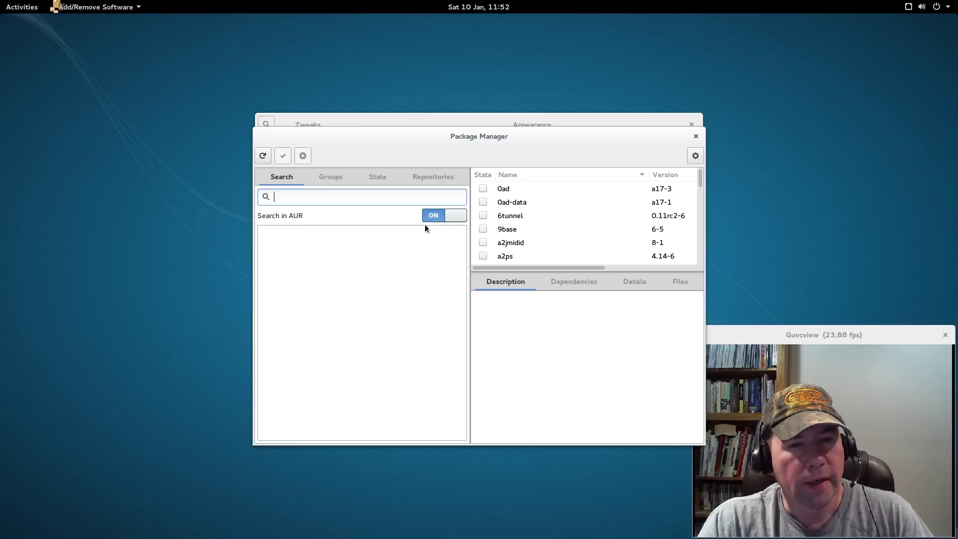
click(695, 139)
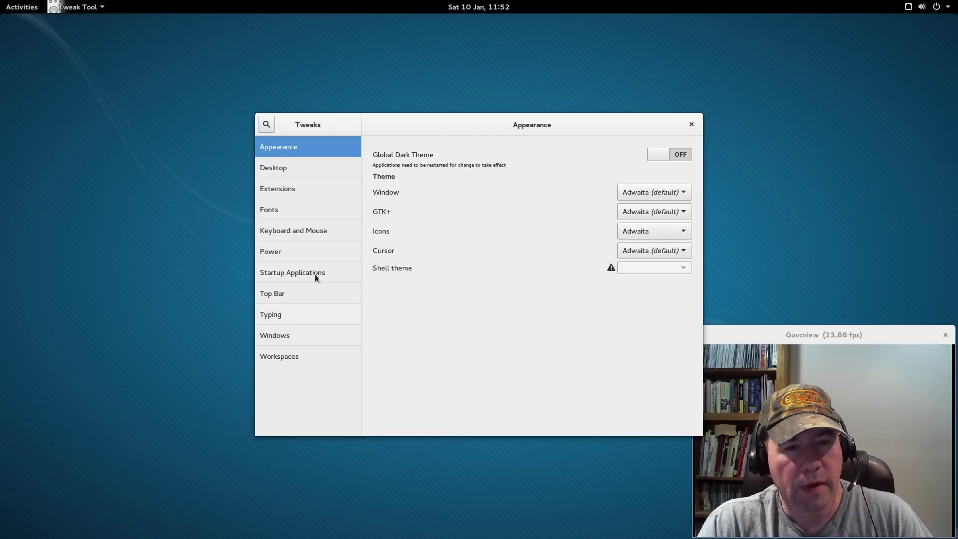
Review the list of shell extensions in Tweak Tool and follow its link to get more extensions in Firefox
click(289, 190)
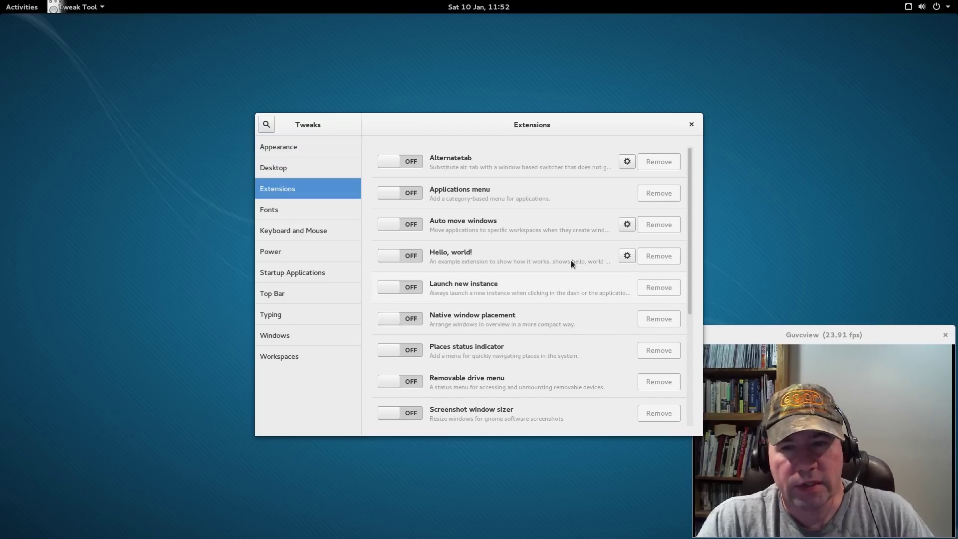
scroll(578, 318, down, 3)
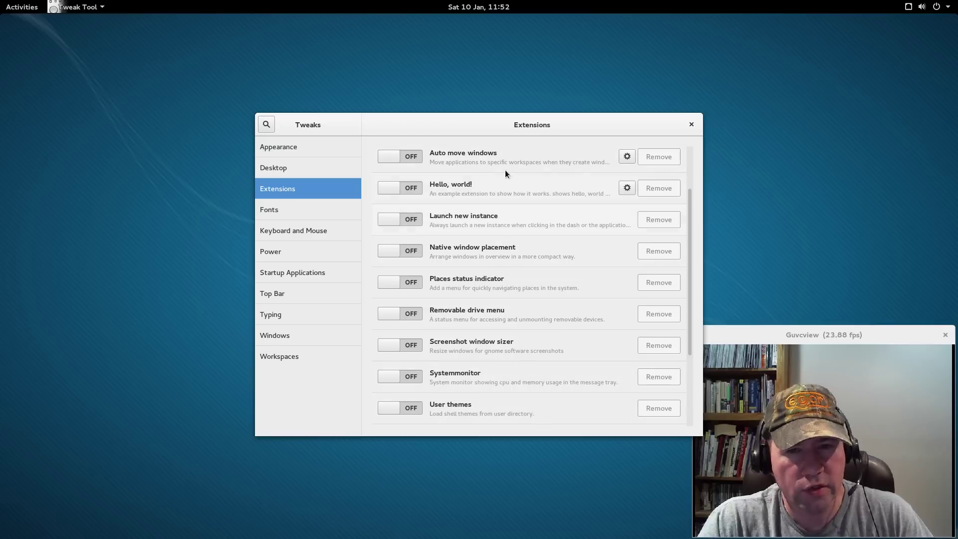
scroll(531, 245, down, 4)
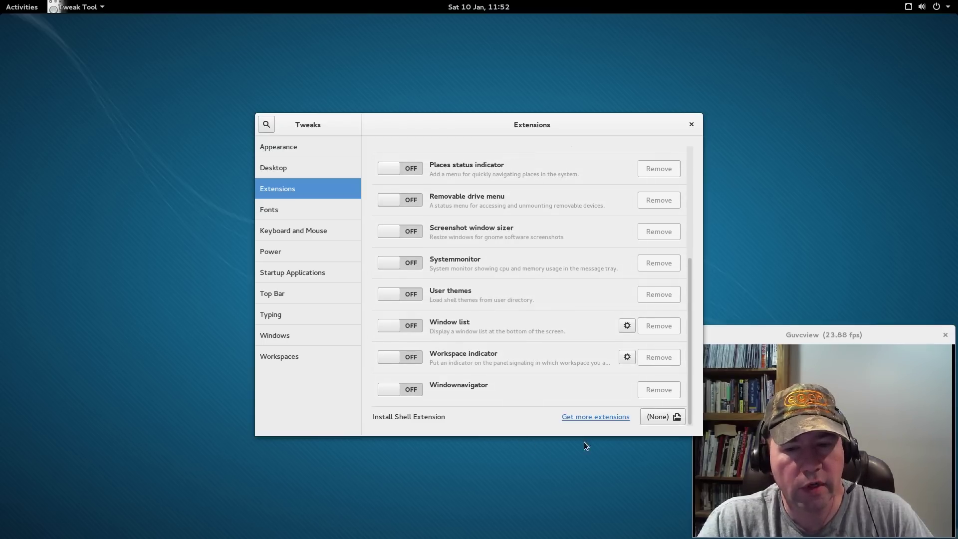
click(599, 418)
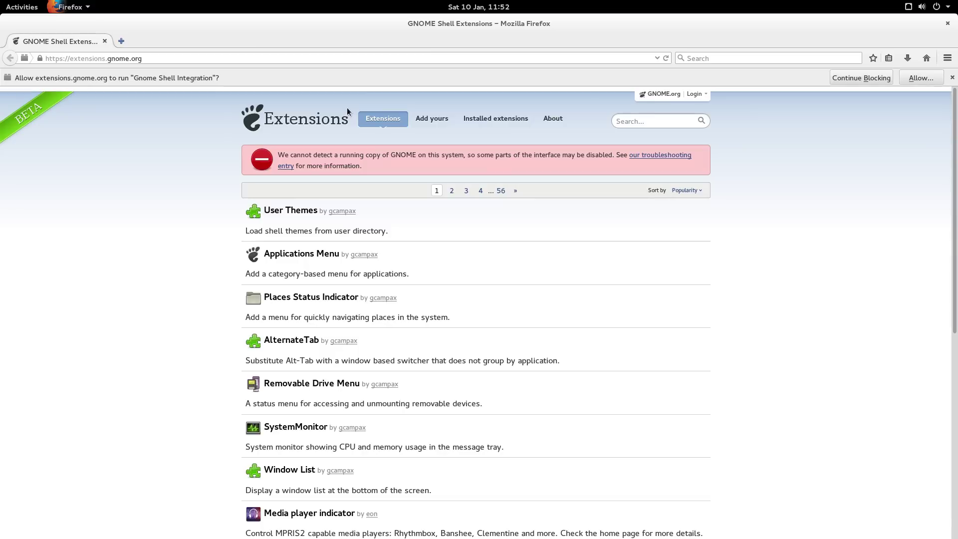
Allow extensions.gnome.org to run Gnome Shell Integration, remember the choice, and reload the page
click(907, 78)
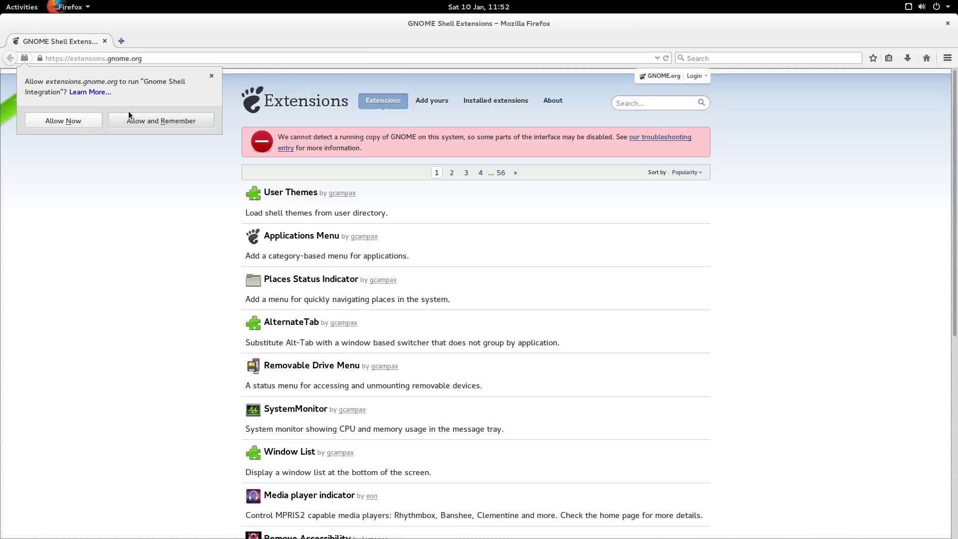
click(133, 120)
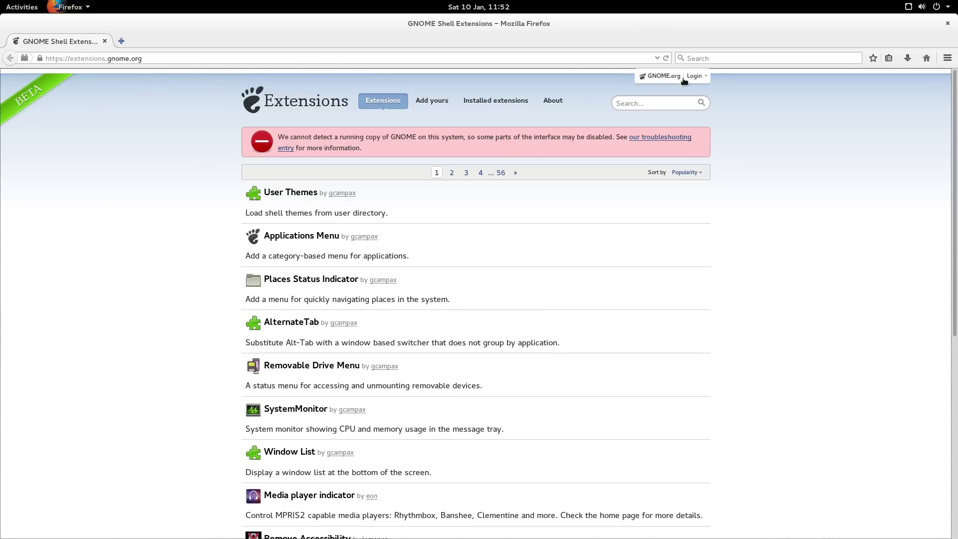
click(666, 59)
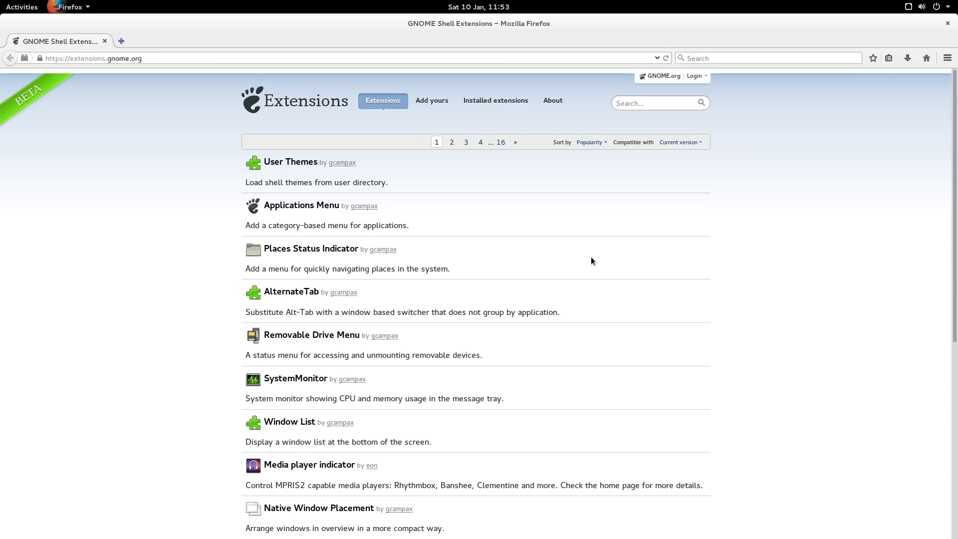
Search the GNOME Shell extensions site for "menu"
click(651, 103)
text(men)
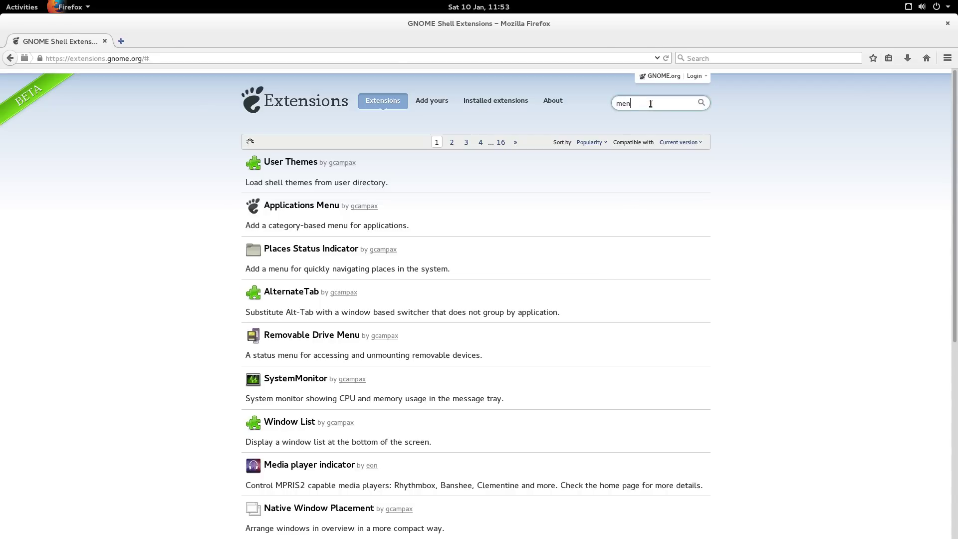
text(u)
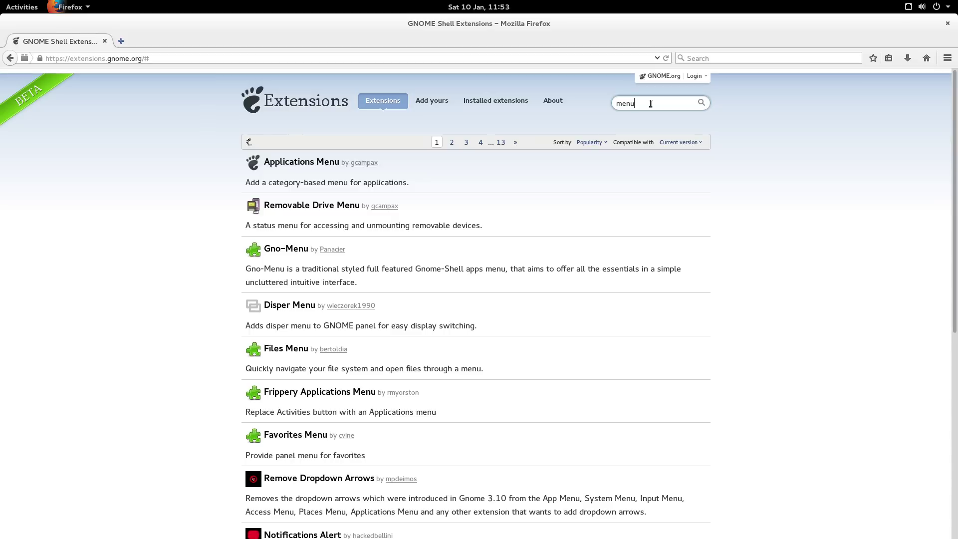
View the Applications Menu extension and its full-size screenshot, and return to the search results
click(296, 165)
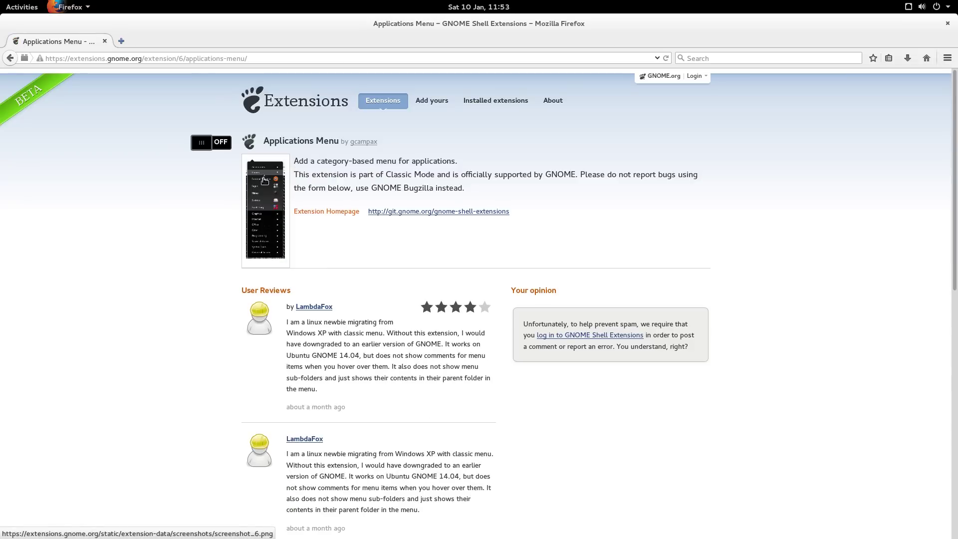
click(264, 180)
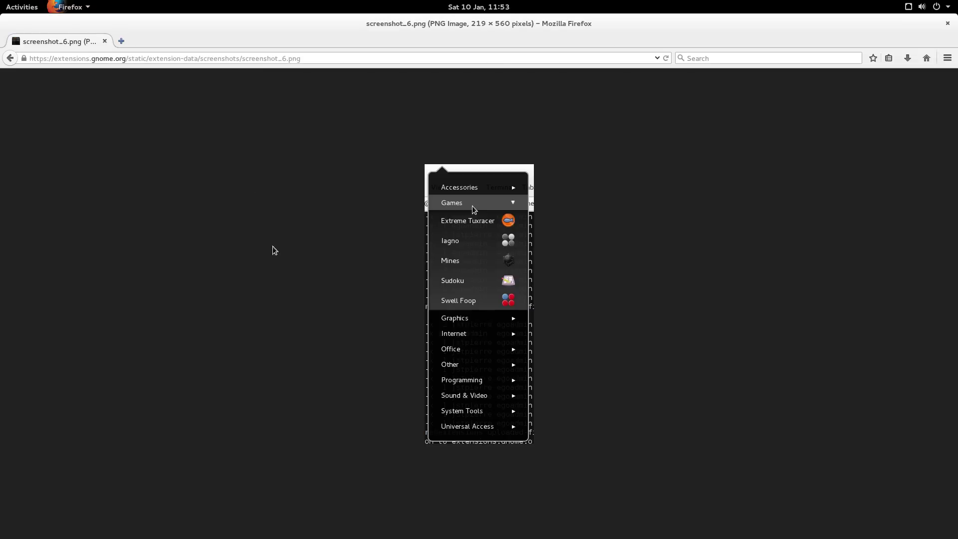
click(10, 57)
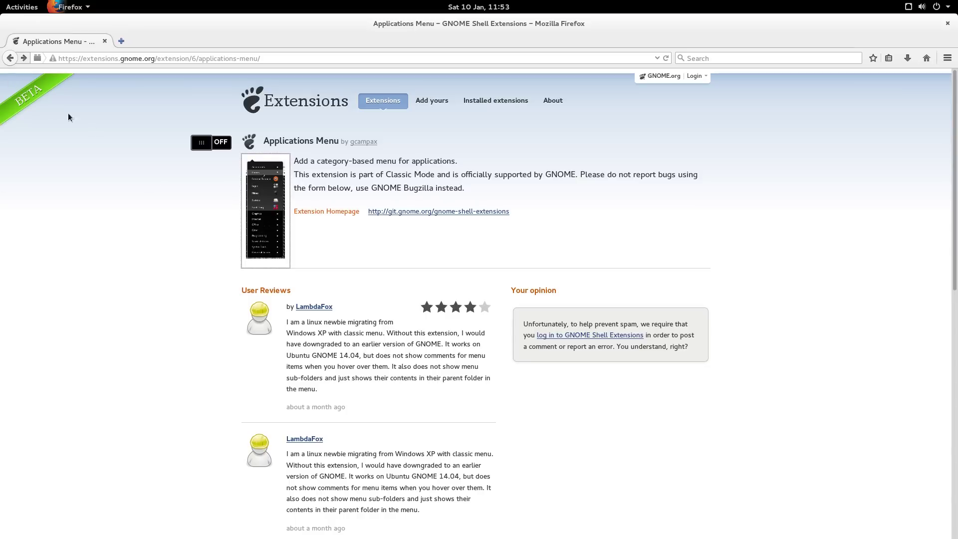
click(10, 58)
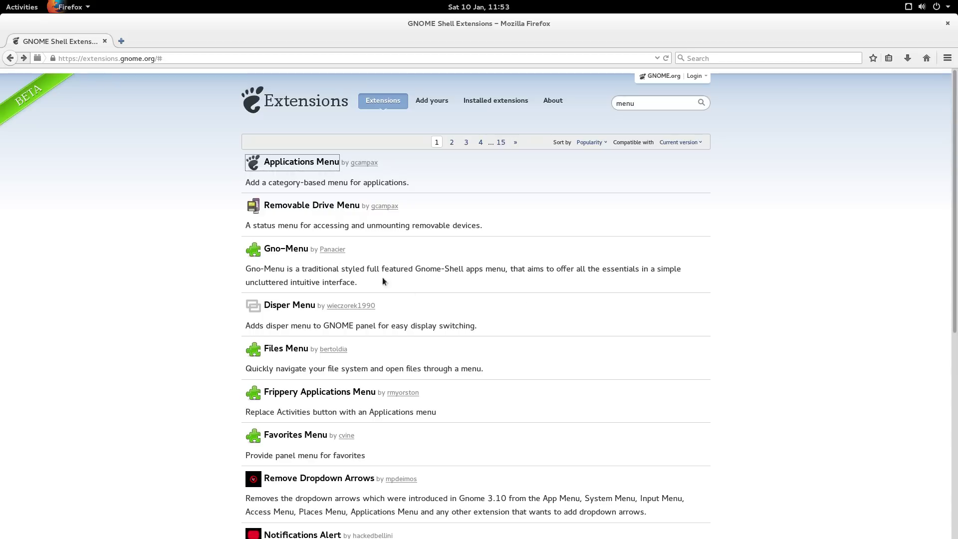
Open the Gno-Menu extension's page and view its full-size screenshot
click(285, 248)
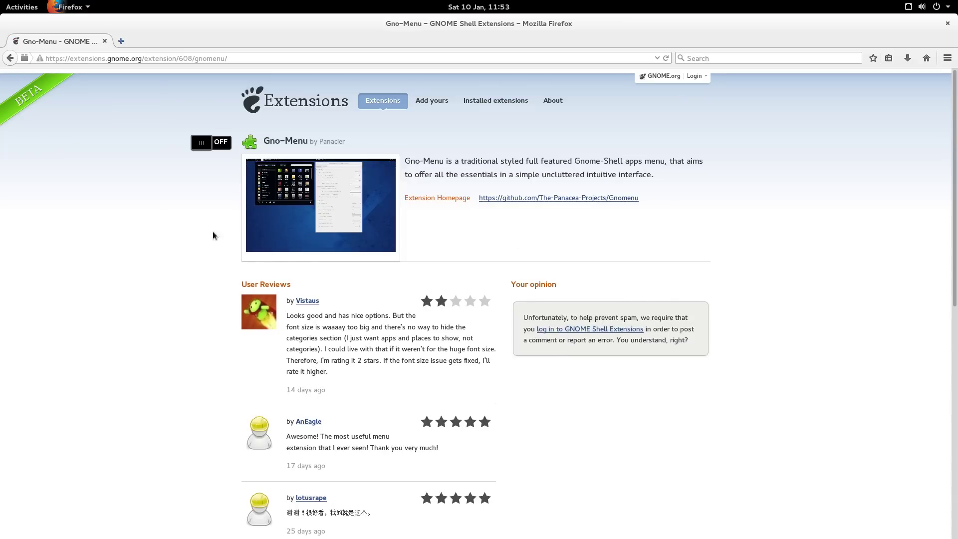
click(260, 240)
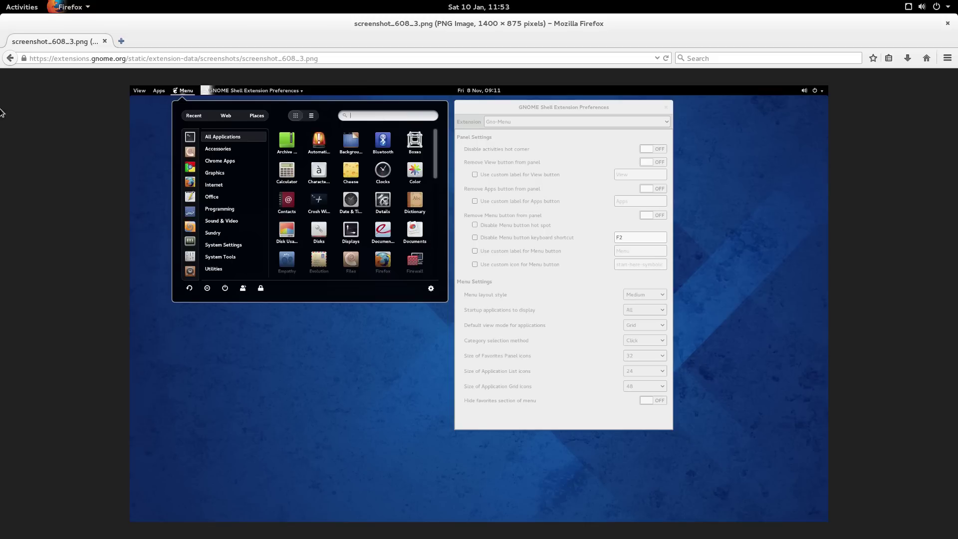
Return to the "menu" search results and search the extensions for "caff" instead
click(9, 58)
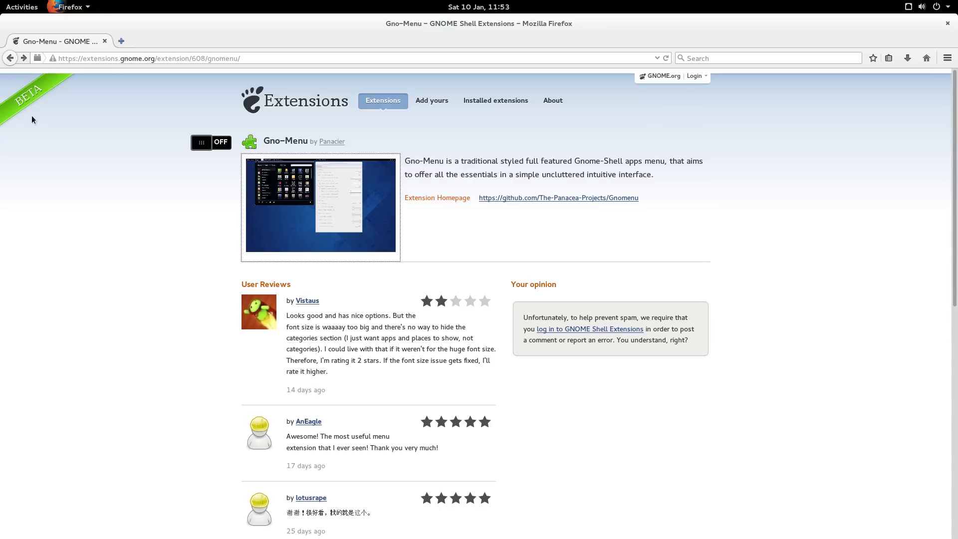
click(9, 58)
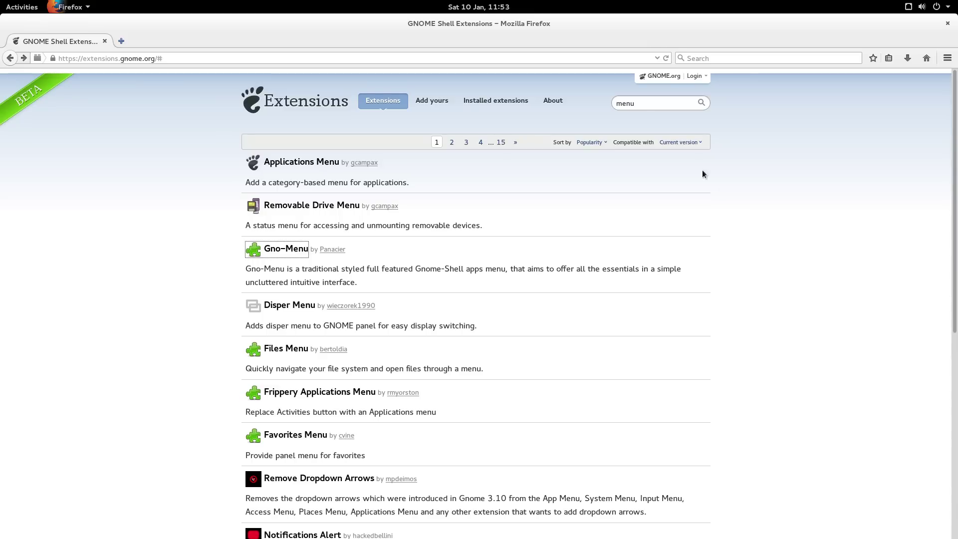
double_click(644, 101)
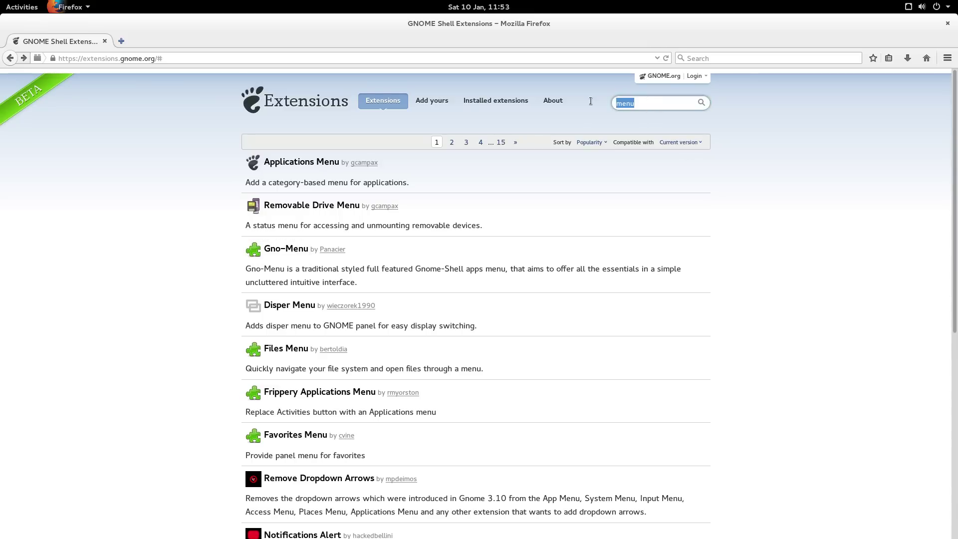
text(caff)
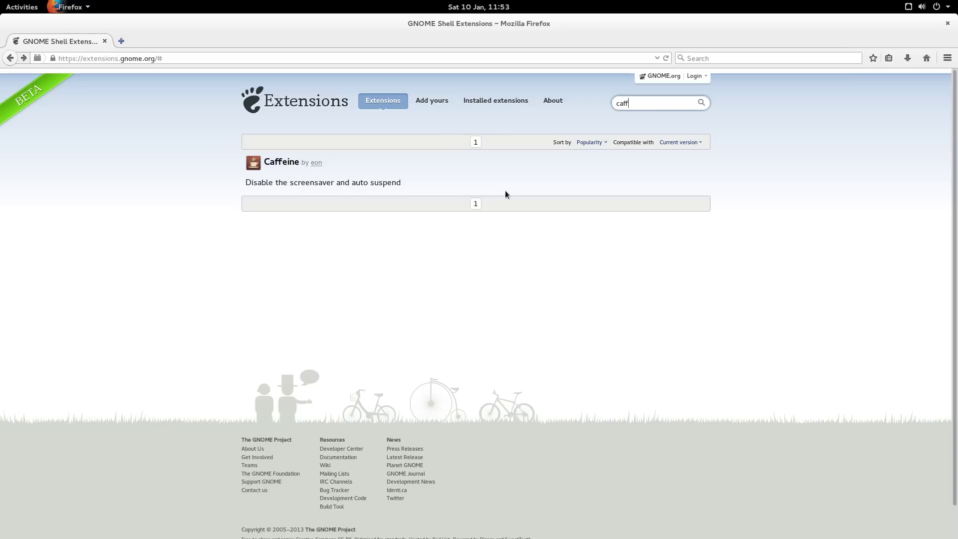
Replace the extension search term with "media"
key(BackSpace)
key(BackSpace)
key(BackSpace)
key(BackSpace)
text(m)
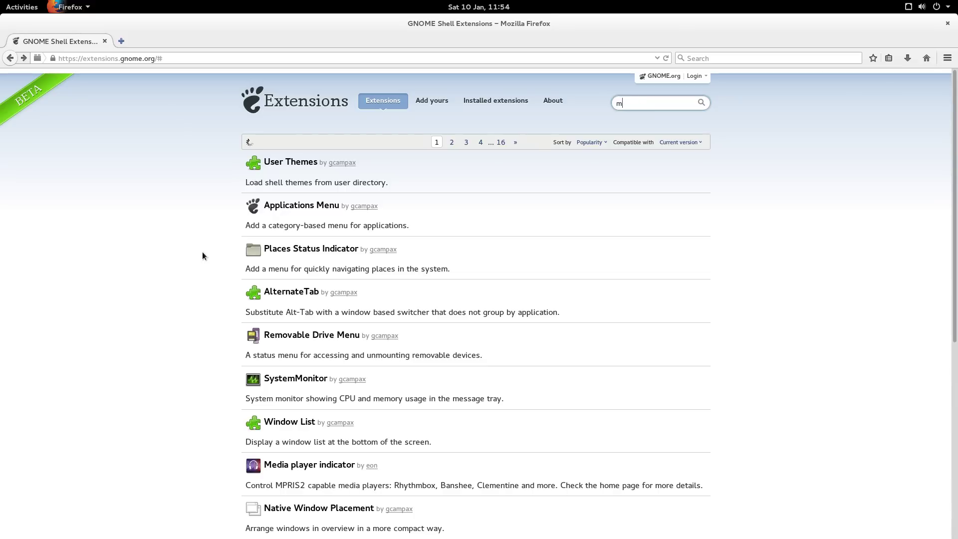
text(edia)
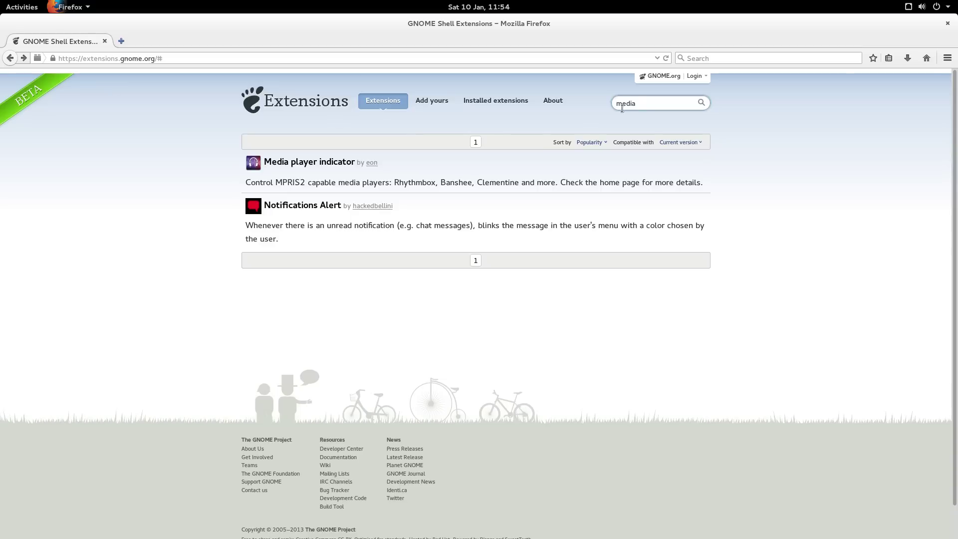
Return to the unfiltered extensions list and look over its first page
drag(638, 103, 597, 101)
click(309, 162)
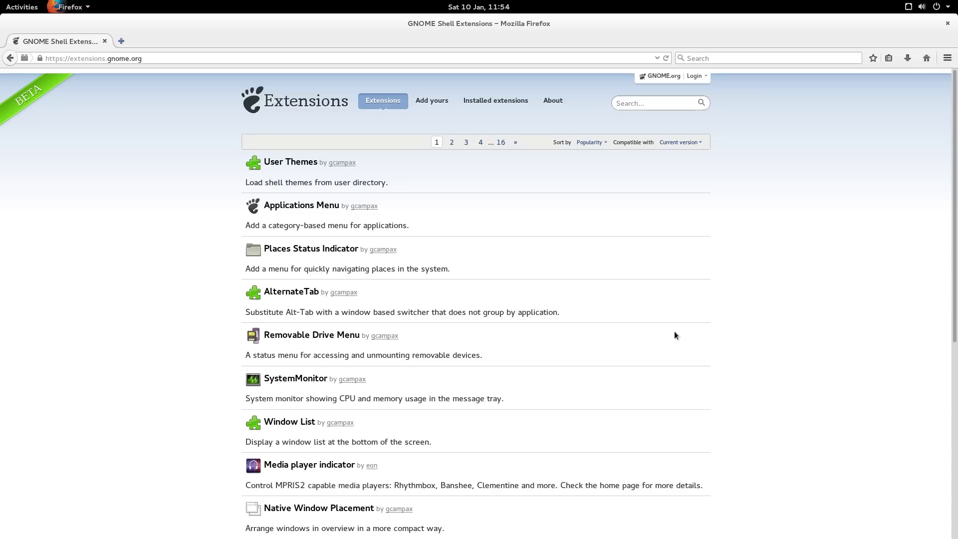
scroll(673, 335, down, 5)
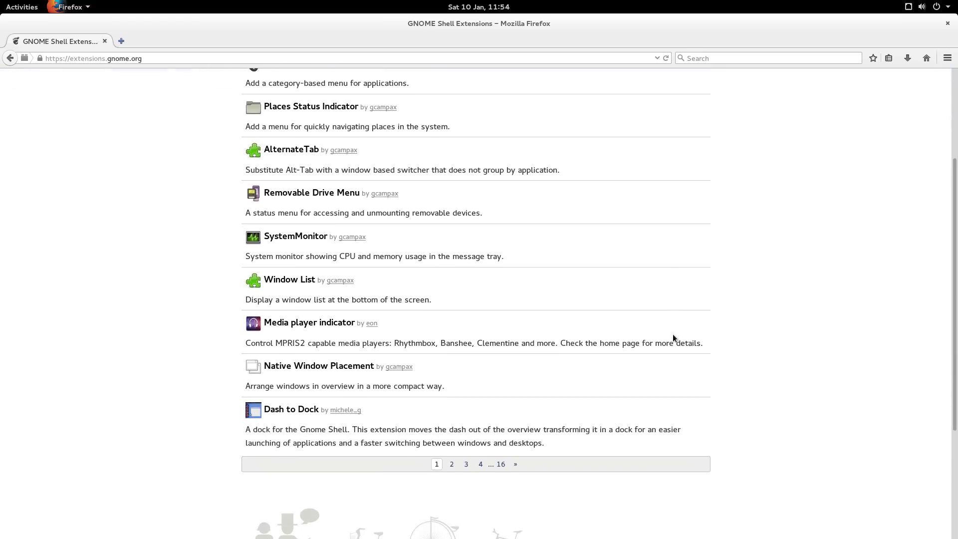
scroll(672, 338, up, 3)
scroll(673, 338, up, 2)
scroll(671, 337, down, 5)
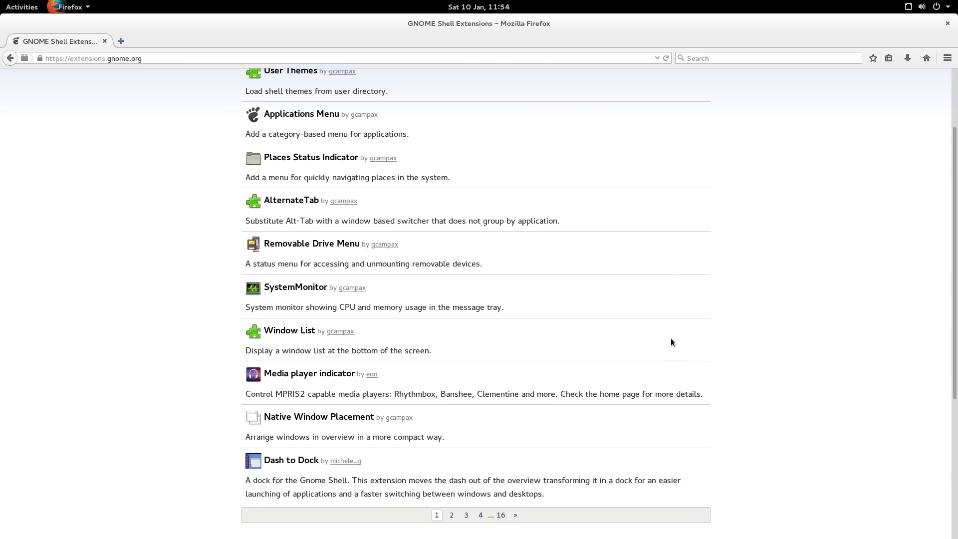
View the Dash to Dock extension's page and full-size screenshot, and return to the extensions list
click(286, 413)
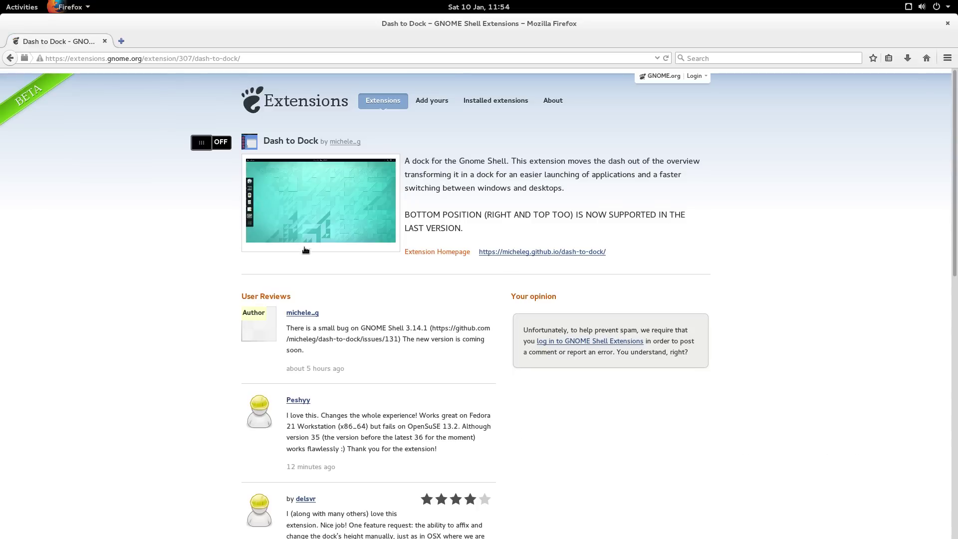
click(305, 201)
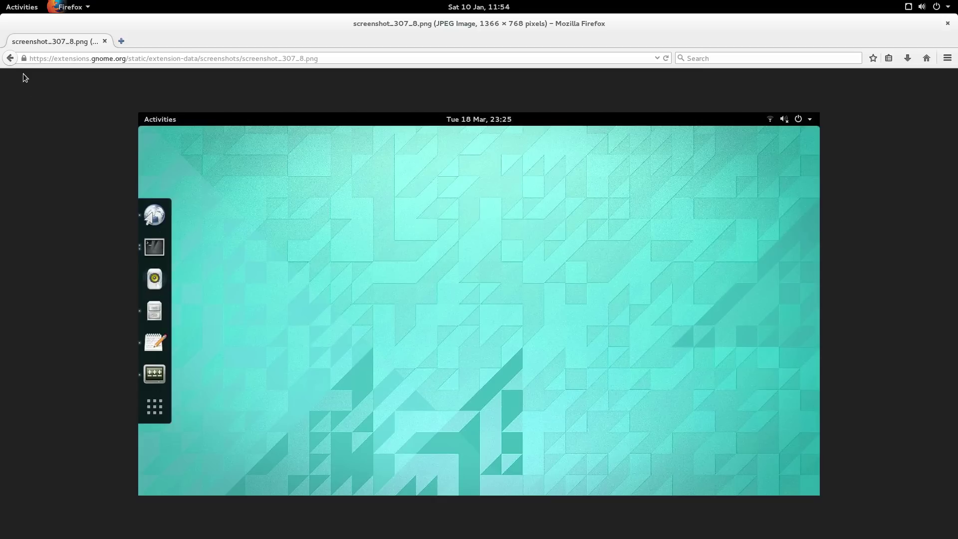
click(10, 58)
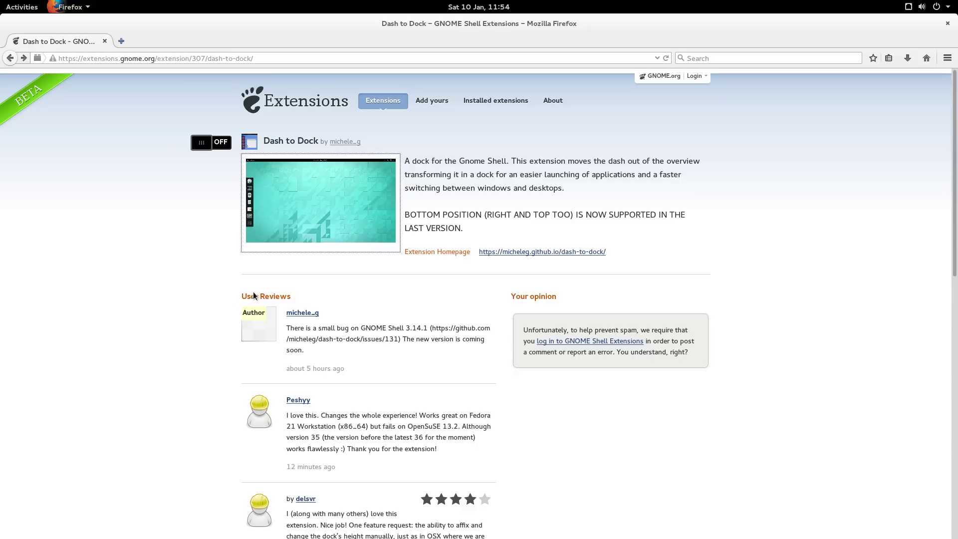
click(13, 60)
Search the extensions for "dock" and view the Simple Dock extension's page and full-size screenshot, returning to the results
scroll(639, 331, up, 5)
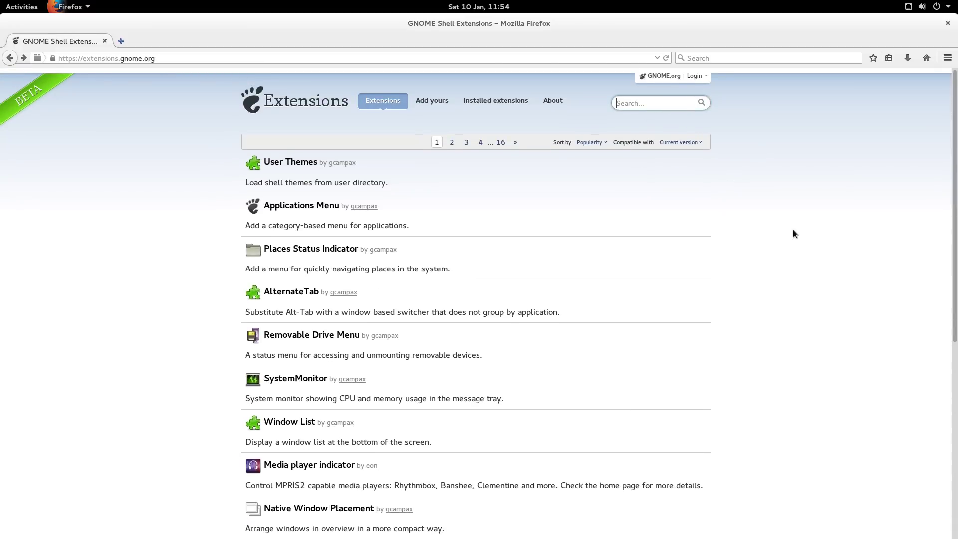
text(dock)
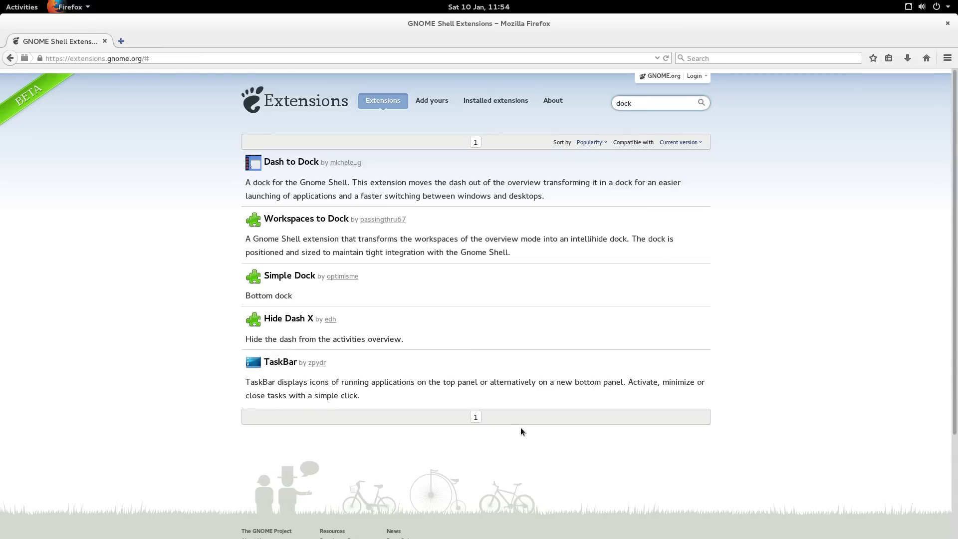
click(276, 278)
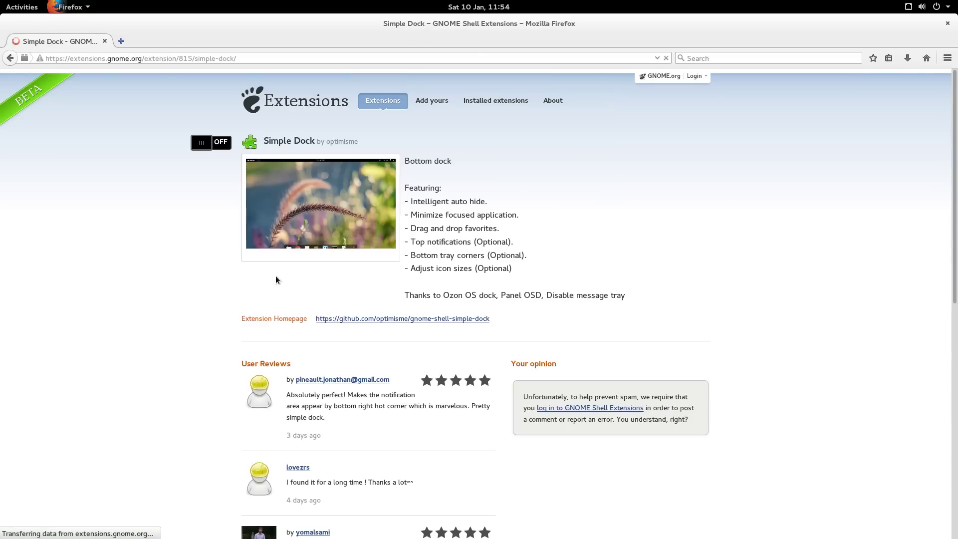
click(308, 191)
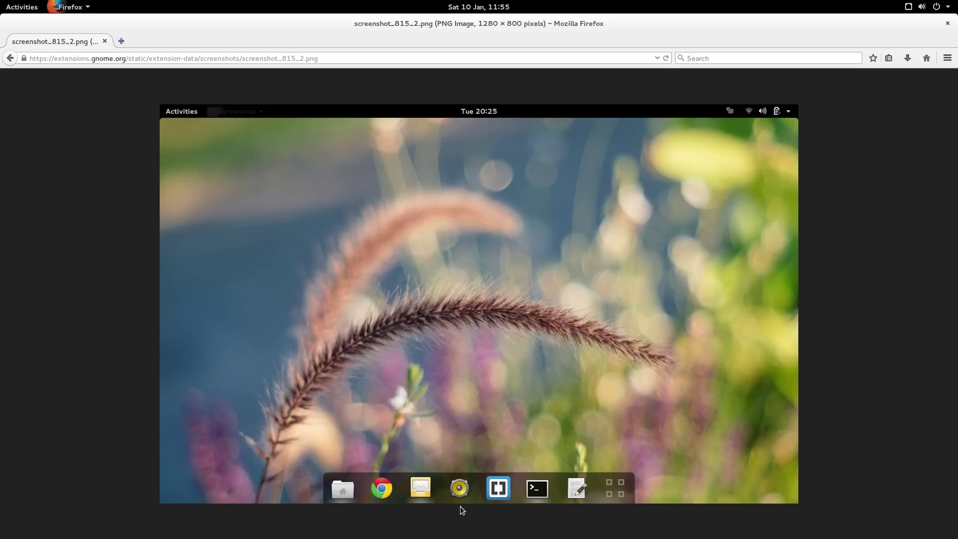
click(10, 58)
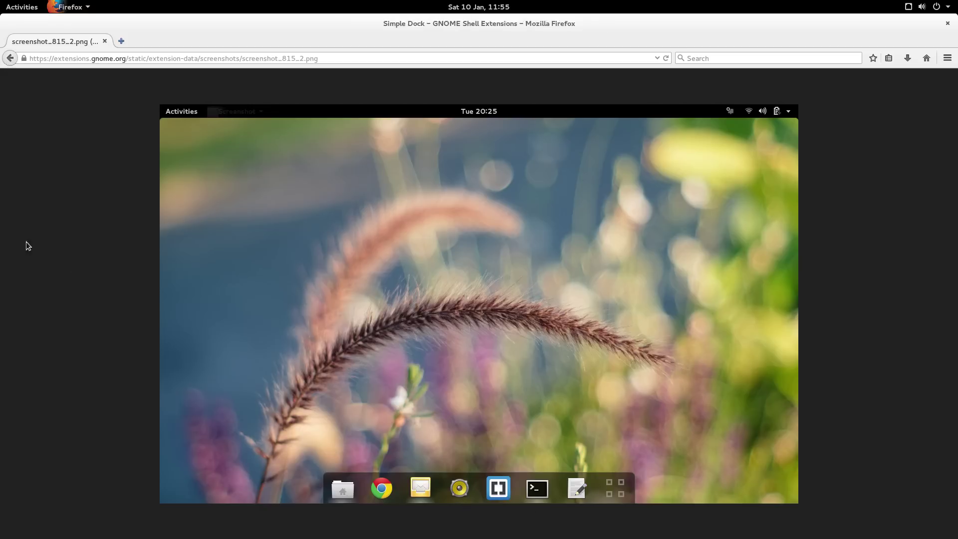
click(10, 58)
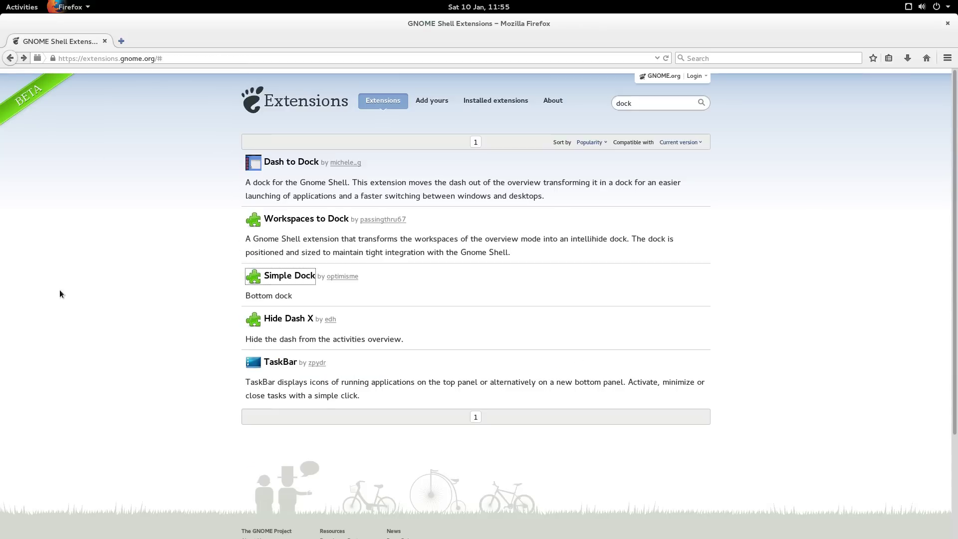
View the TaskBar extension's page and full-size screenshot, and return to the "dock" search results
click(280, 362)
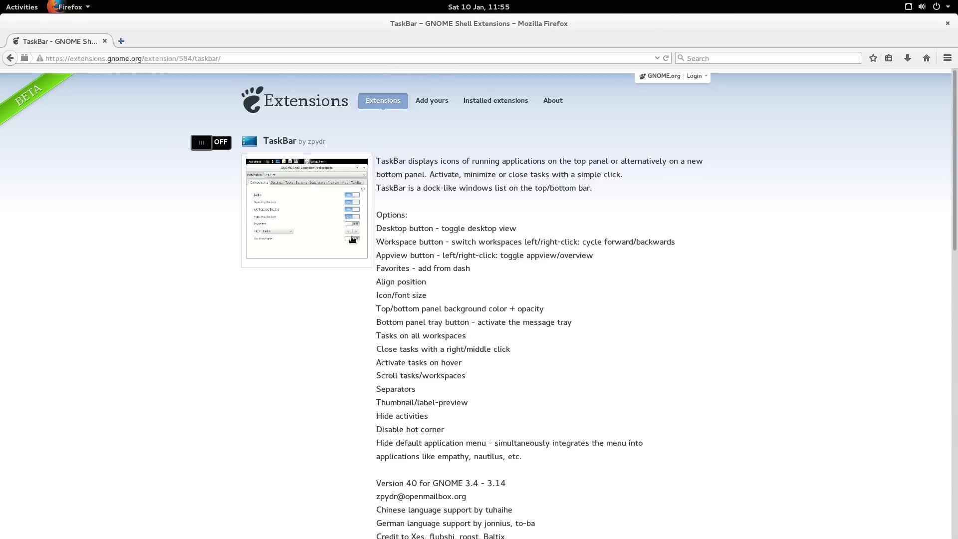
click(319, 174)
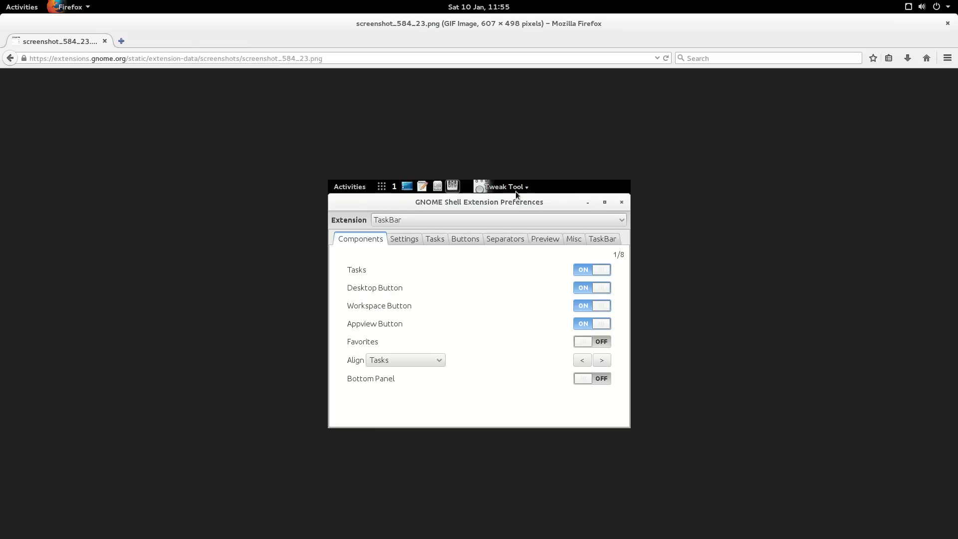
click(10, 58)
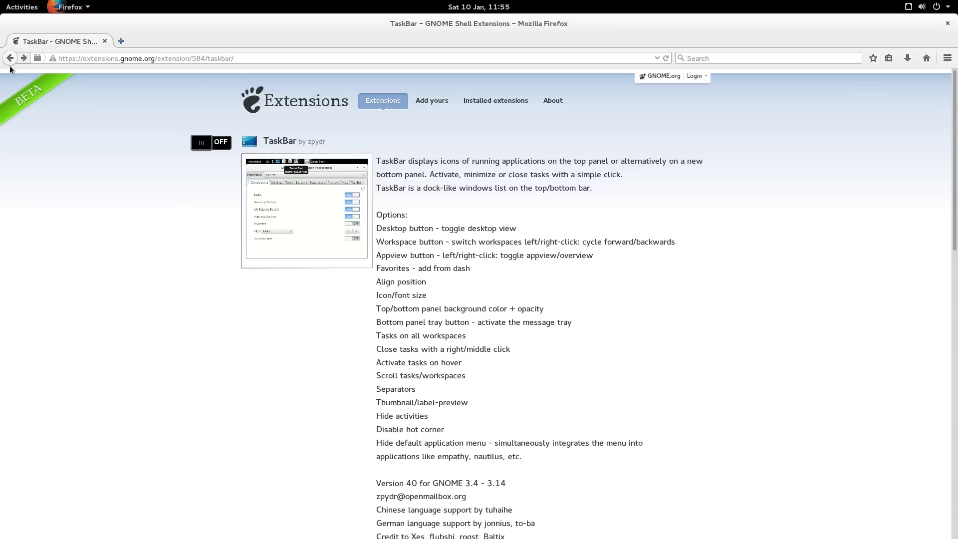
click(10, 58)
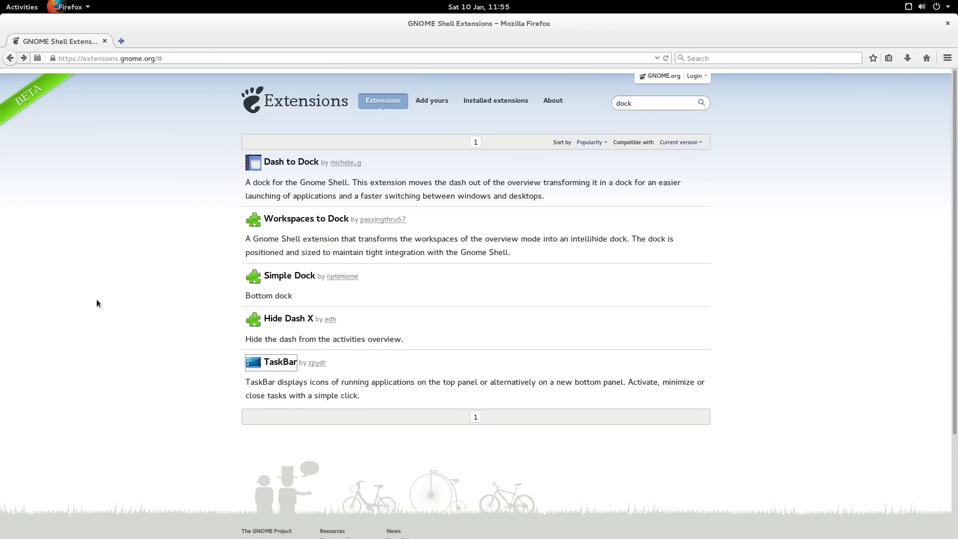
Go back to the unfiltered extensions list and open its page 2
click(290, 103)
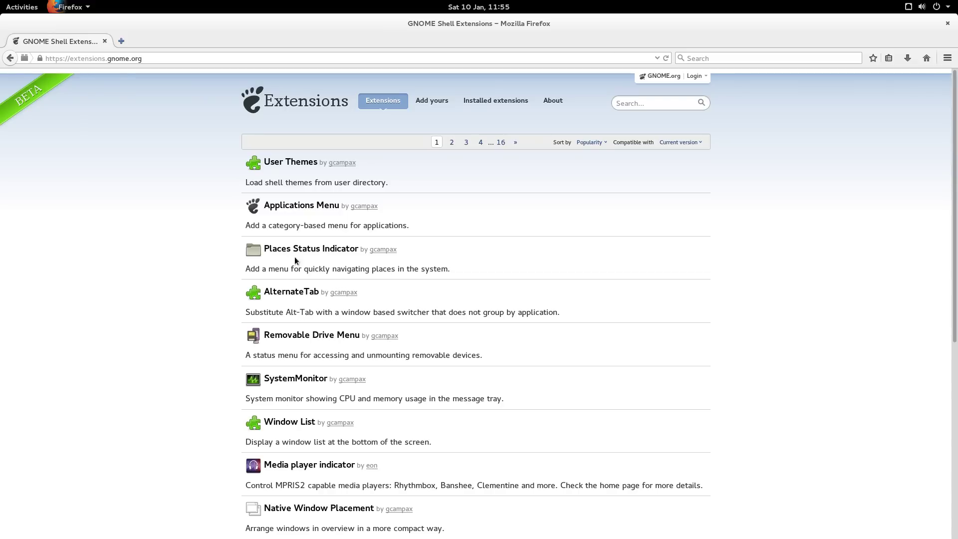
click(296, 107)
scroll(458, 459, down, 5)
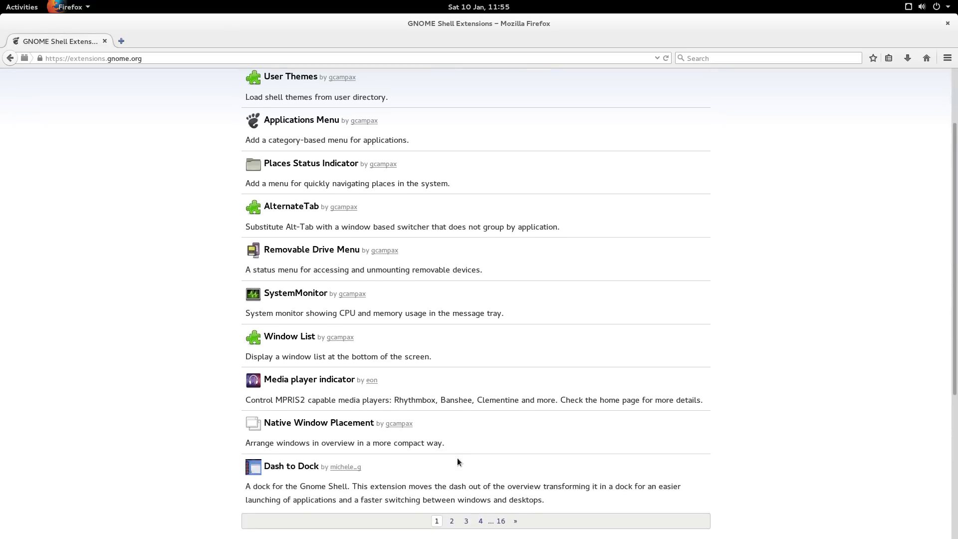
click(451, 436)
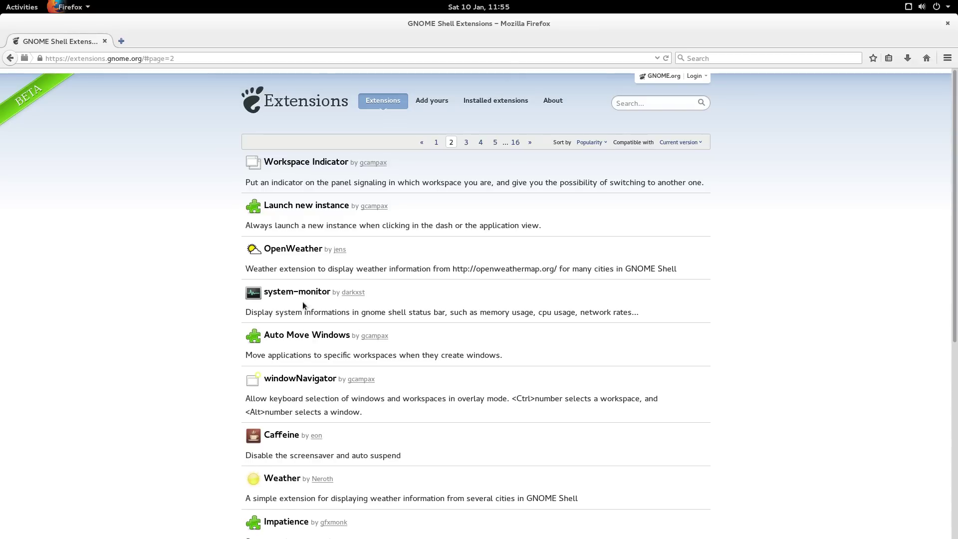
View the OpenWeather extension's page, and return to look over the rest of page 2 of the list
click(294, 248)
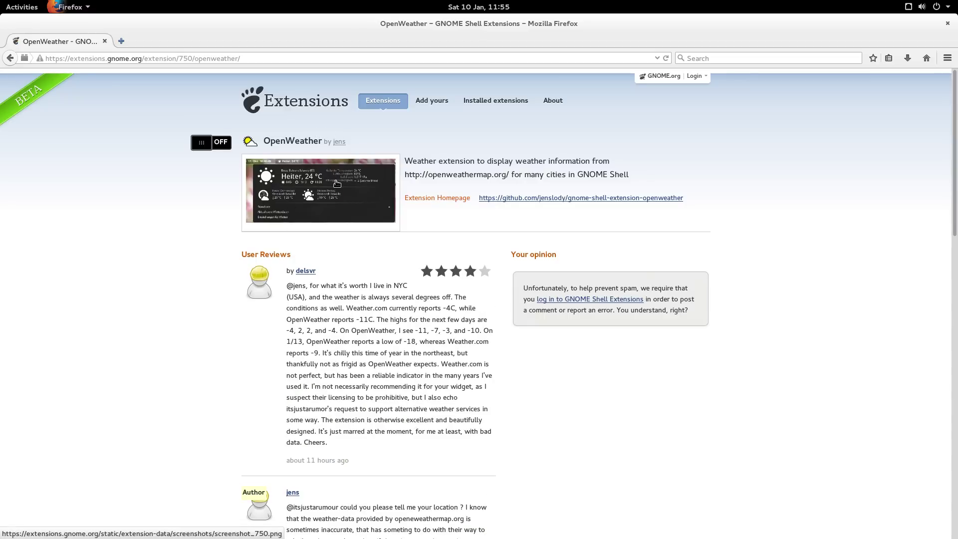
click(10, 58)
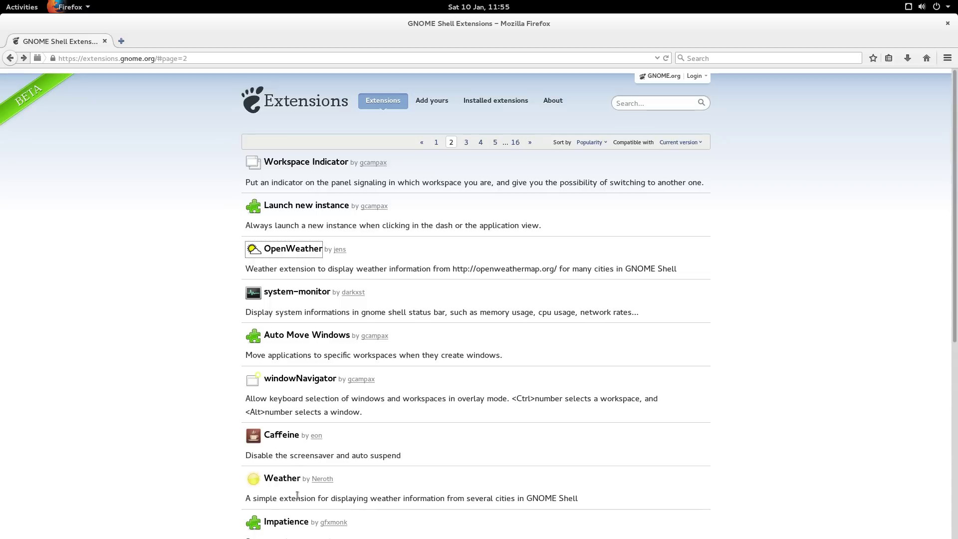
scroll(132, 482, down, 3)
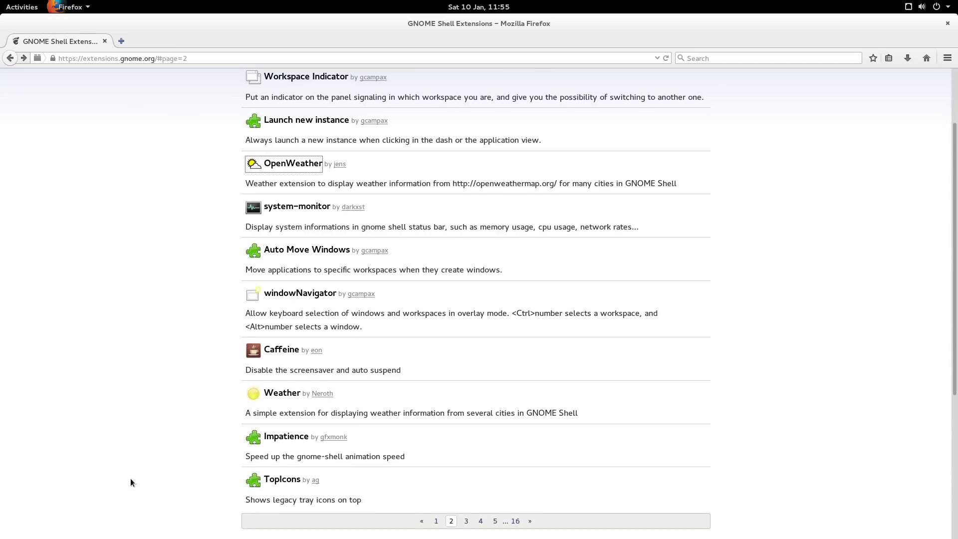
scroll(137, 492, down, 2)
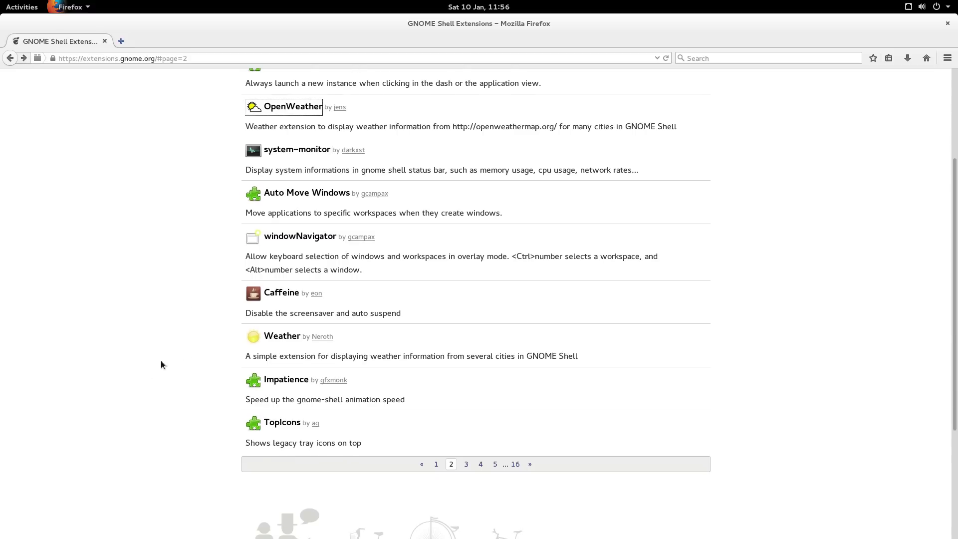
Return to the first page of the extensions list, and close Firefox and Tweak Tool
scroll(160, 362, up, 5)
click(308, 101)
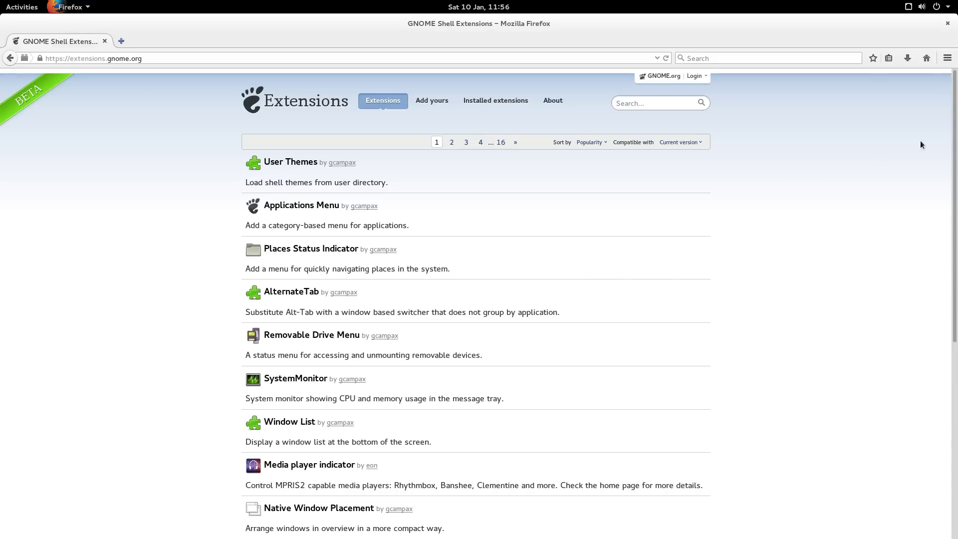
click(948, 23)
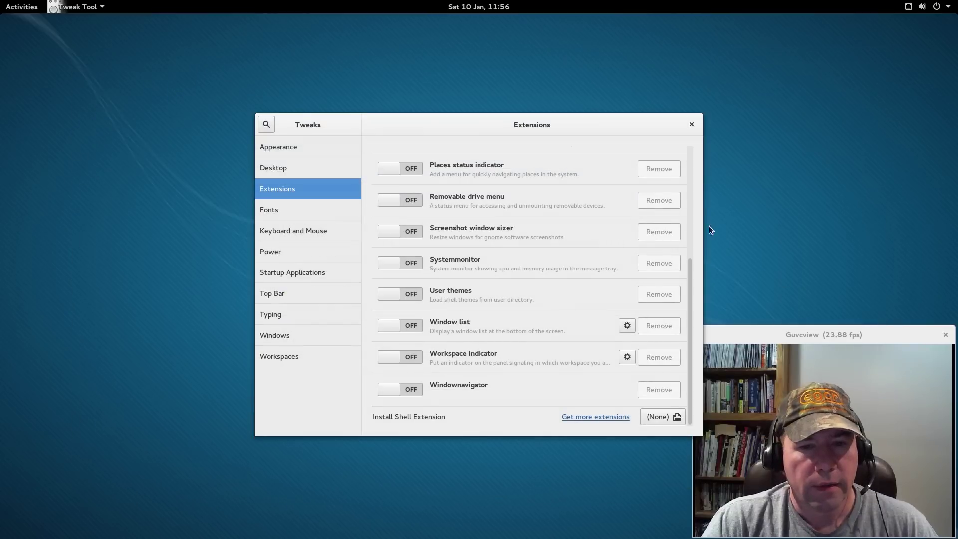
click(691, 124)
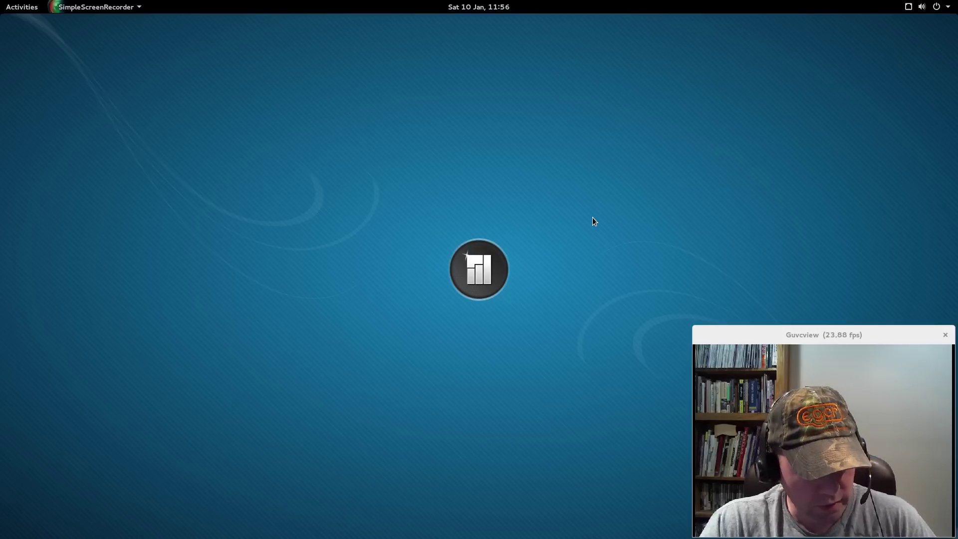
Launch Manjaro Settings Manager, authenticating with the administrative password
key(super)
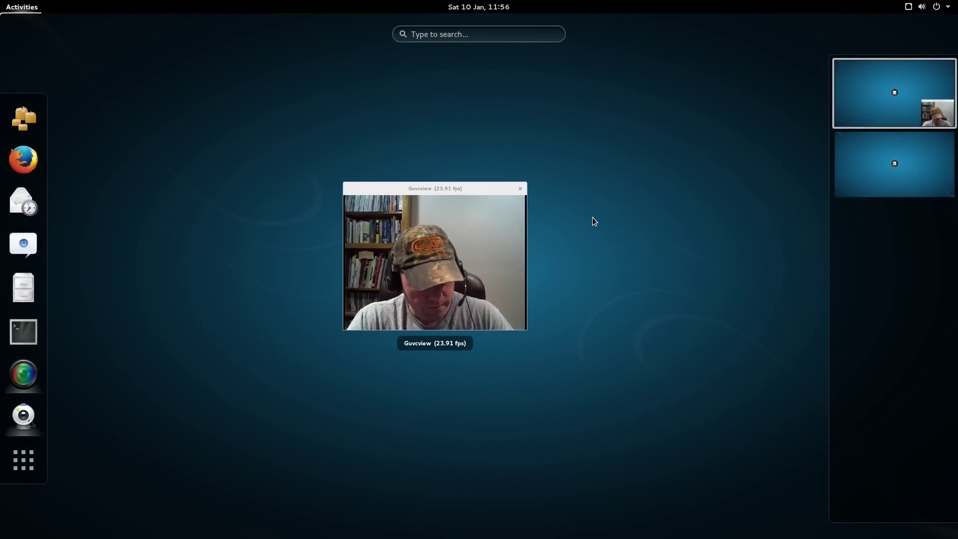
text(manjaro)
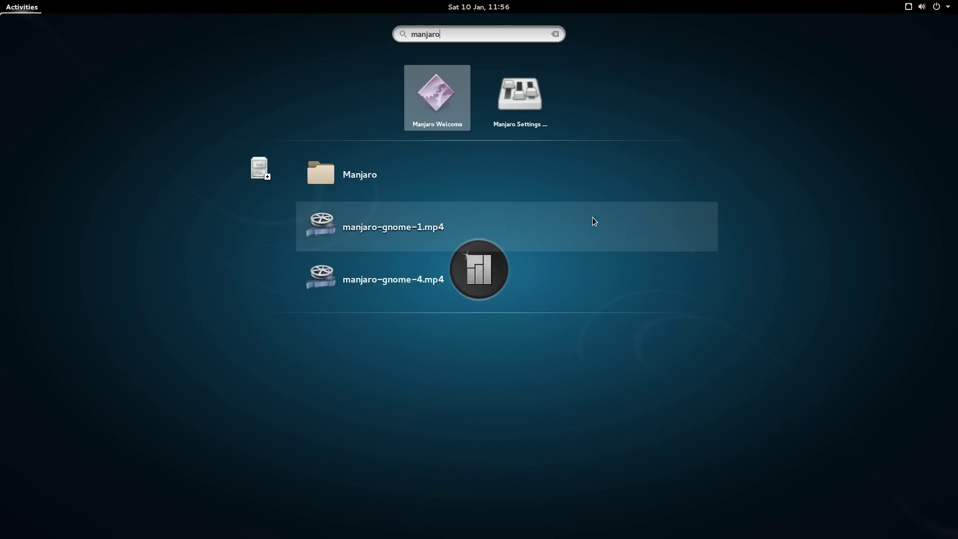
click(523, 91)
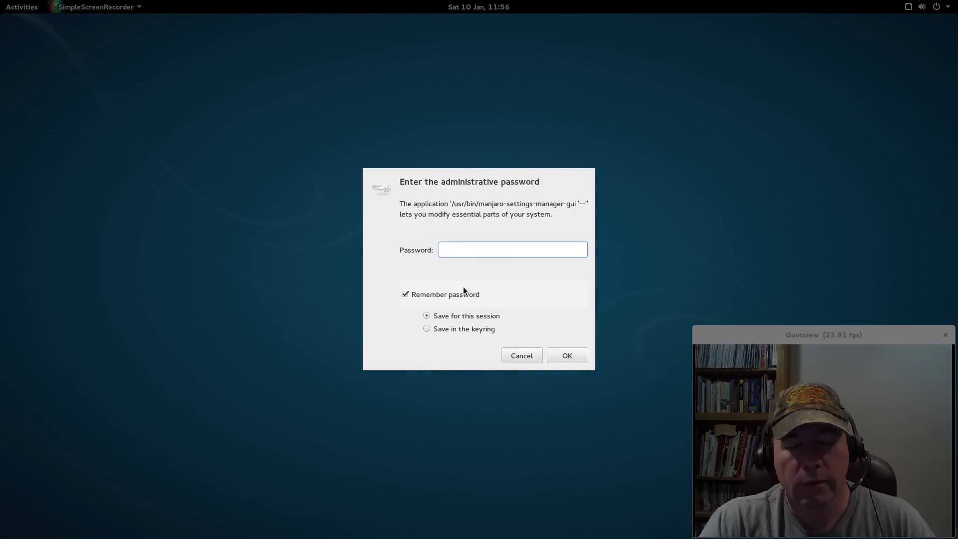
text(•••••••)
key(Return)
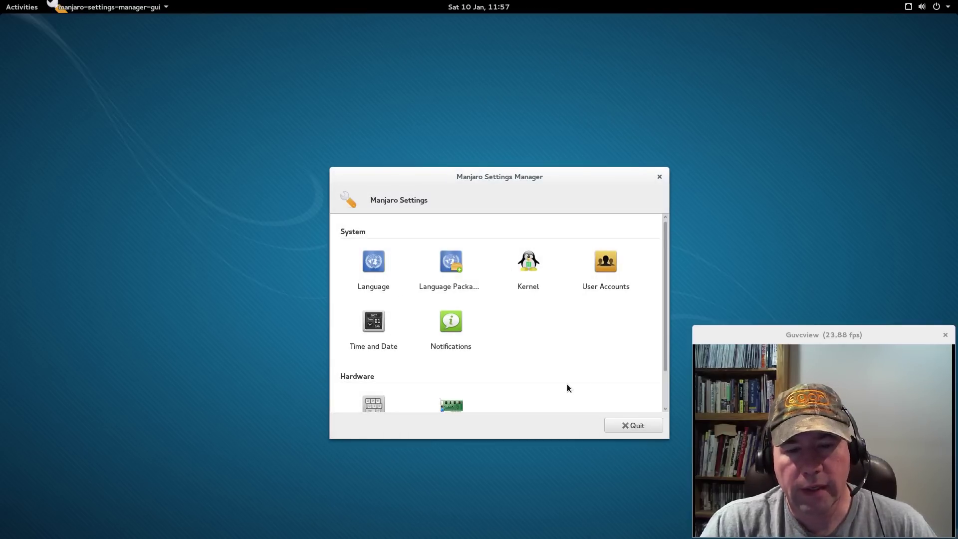
Look over the System and Hardware settings, view the list of available kernels, and quit Manjaro Settings Manager
scroll(567, 384, down, 2)
scroll(567, 384, up, 2)
scroll(568, 388, down, 2)
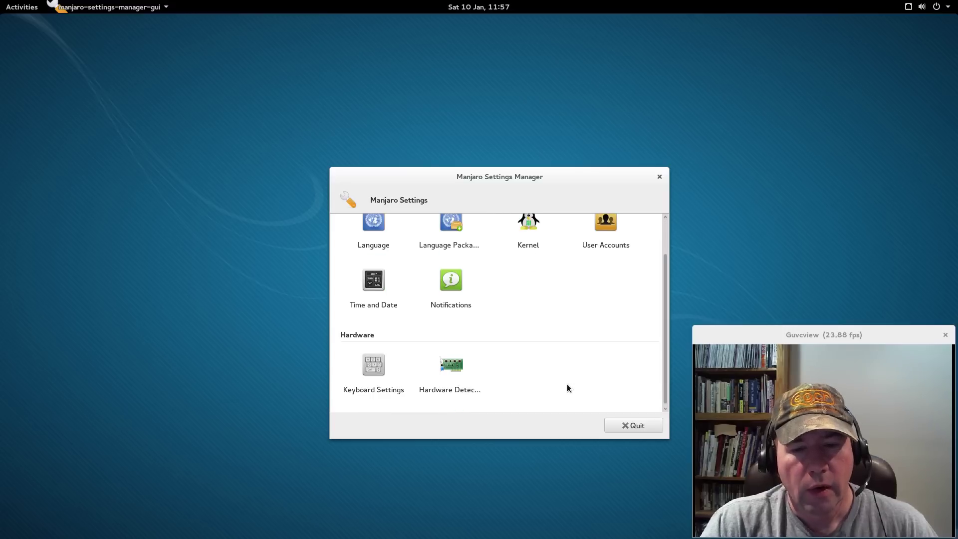
scroll(463, 342, up, 2)
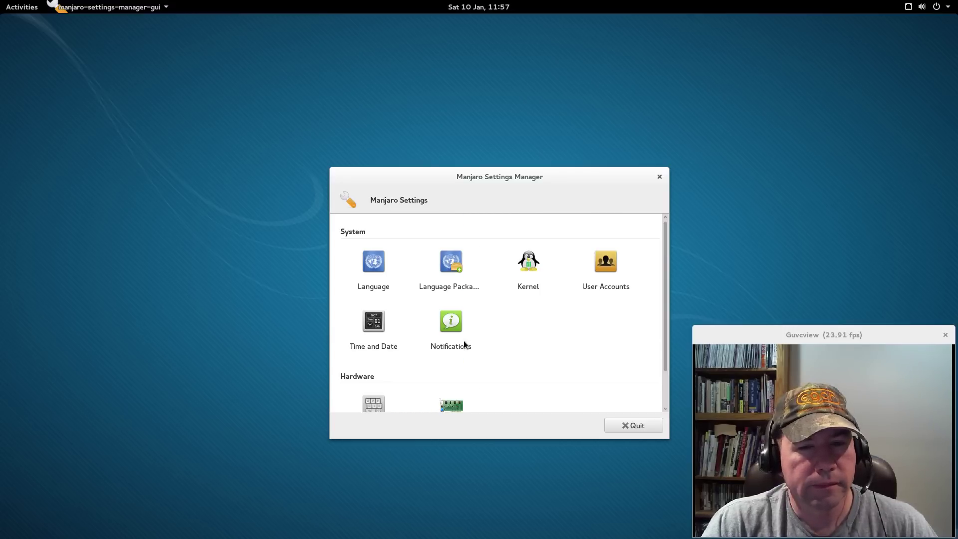
click(529, 263)
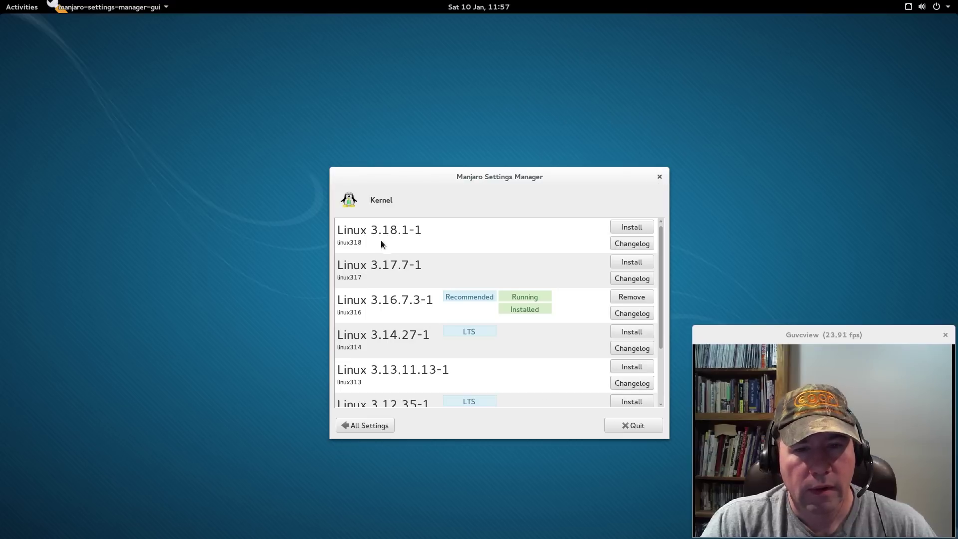
click(641, 426)
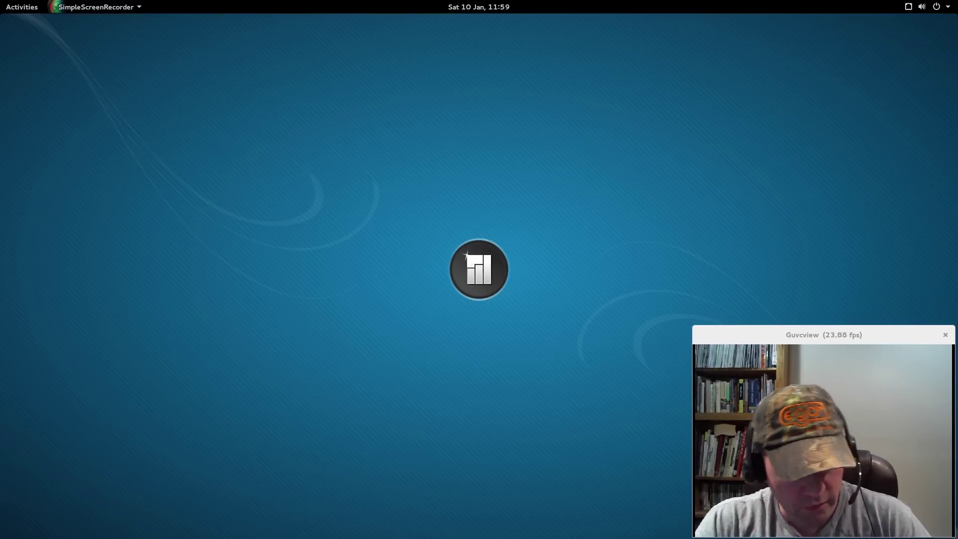
Open Software Update to check for pending system updates, and close it
key(super)
text(update)
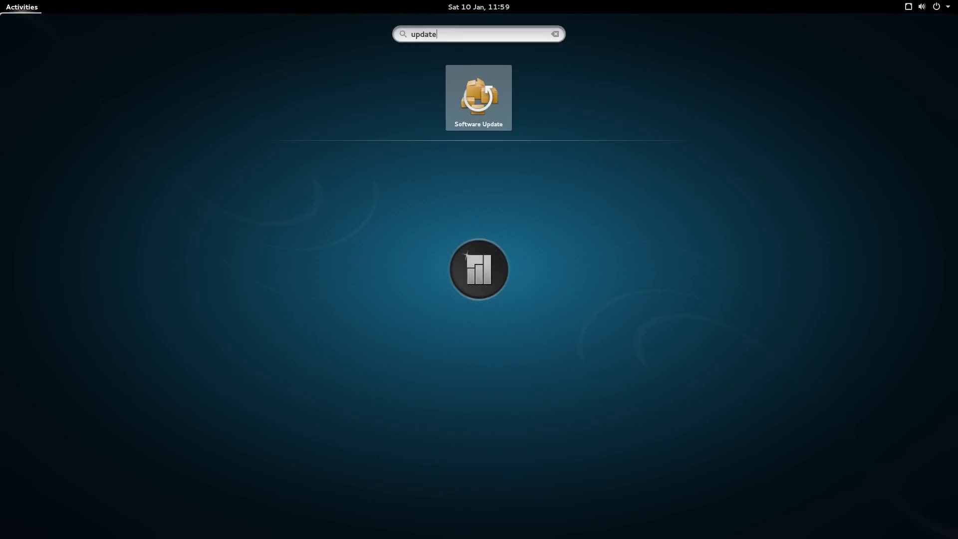
key(Return)
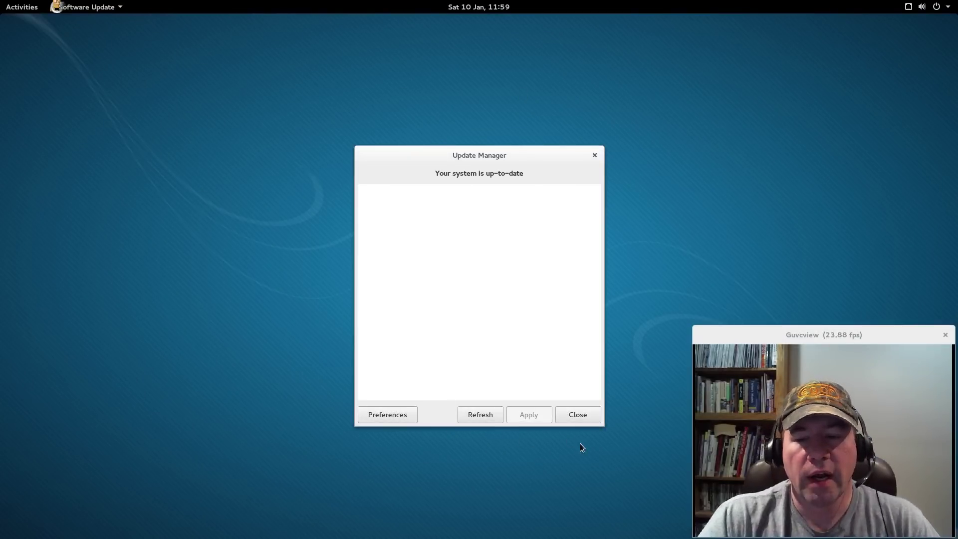
click(571, 417)
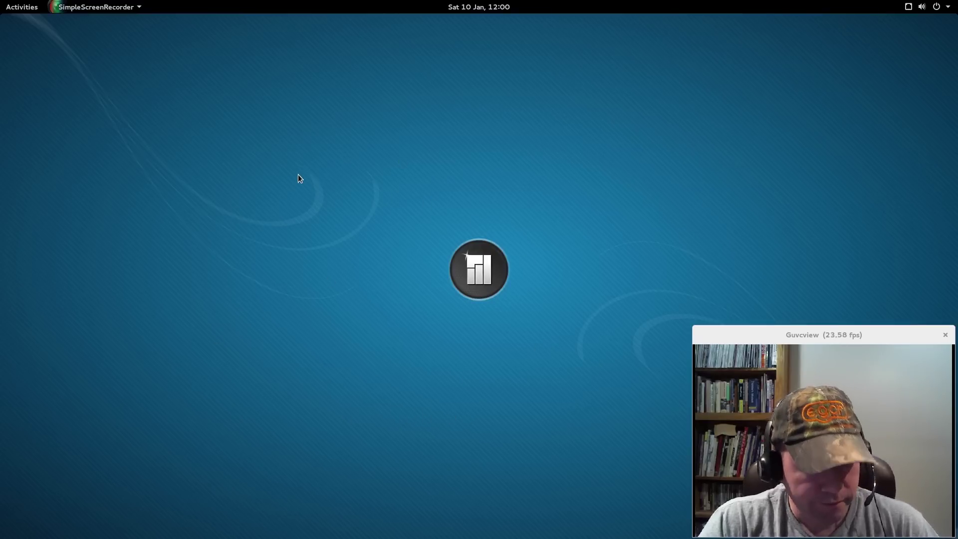
Open the home folder in Files and show its hidden files
key(super)
click(32, 297)
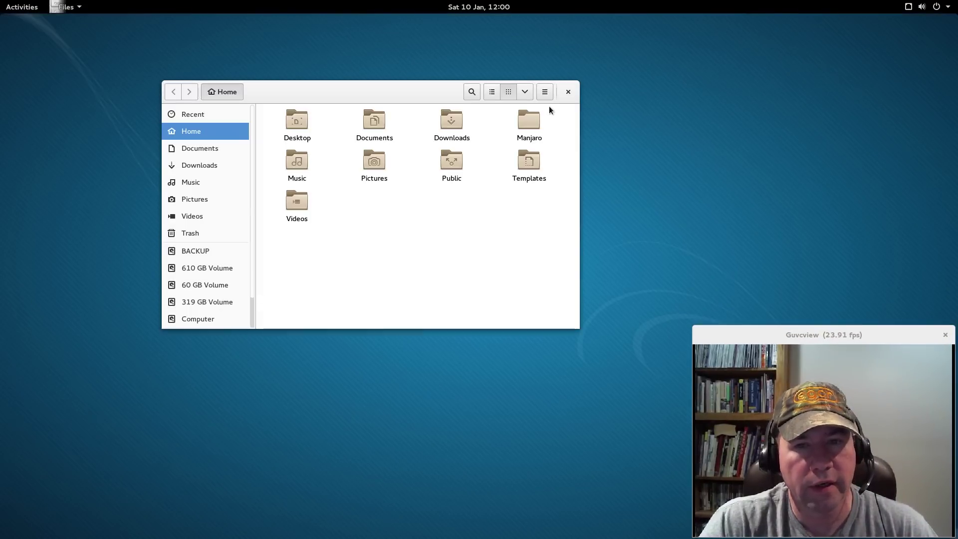
click(524, 91)
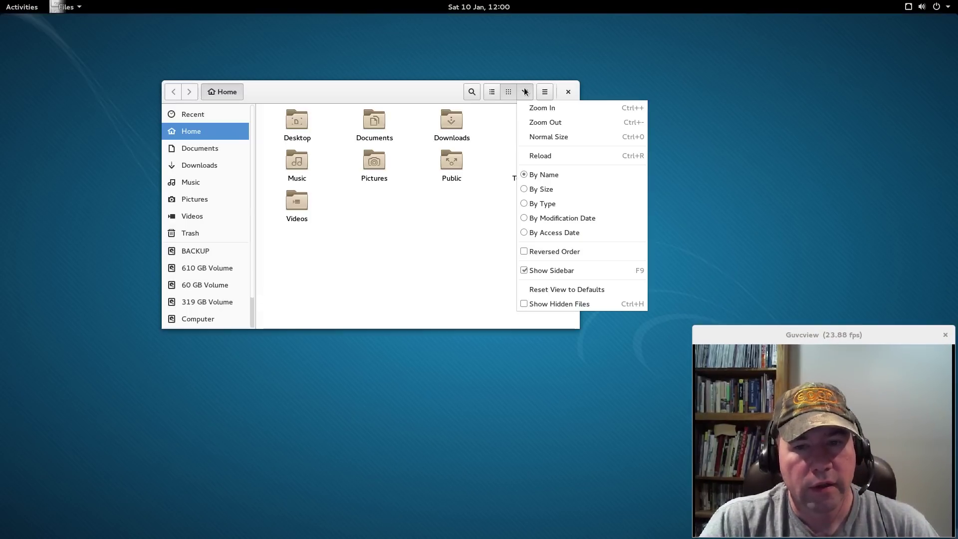
click(541, 300)
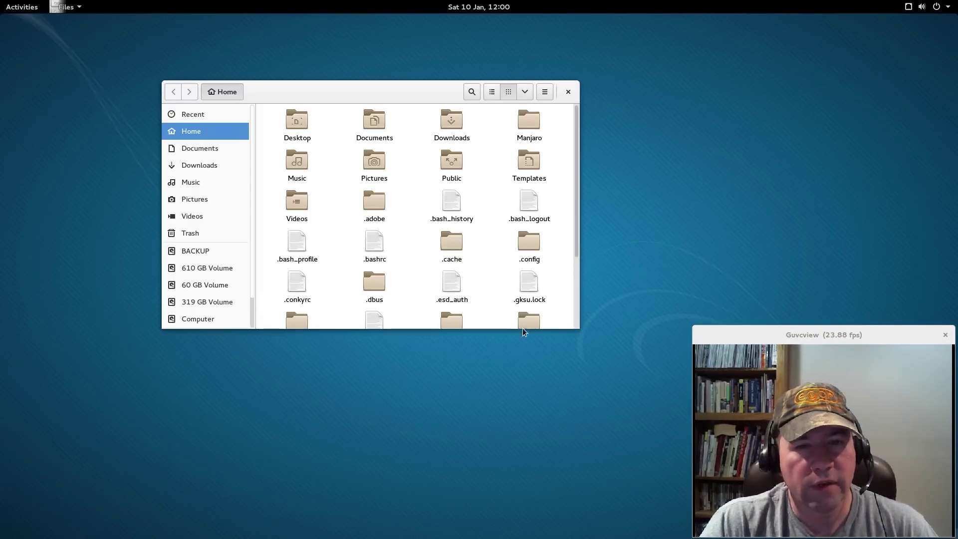
Browse from the Computer root to the /var/lib/pacman folder, view its contents, and close Files
click(198, 319)
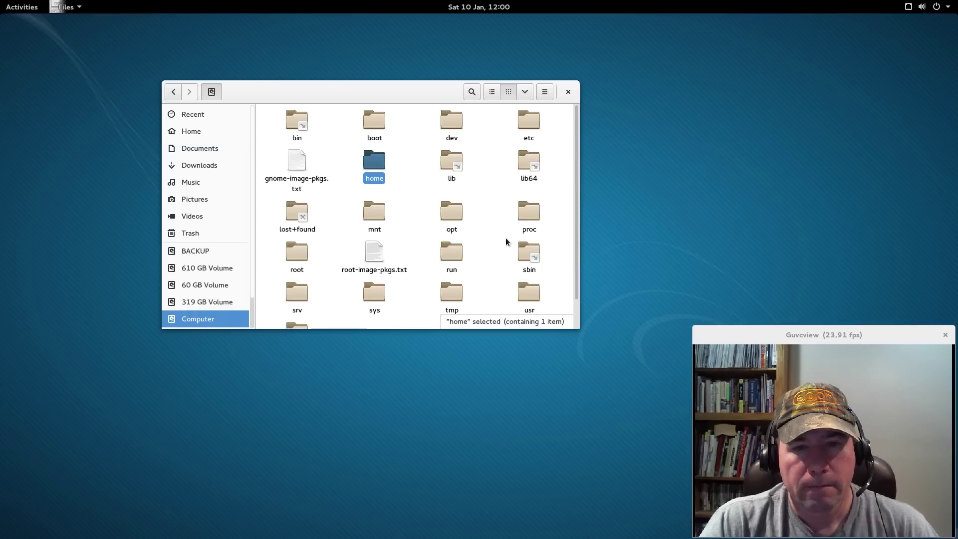
scroll(506, 239, down, 1)
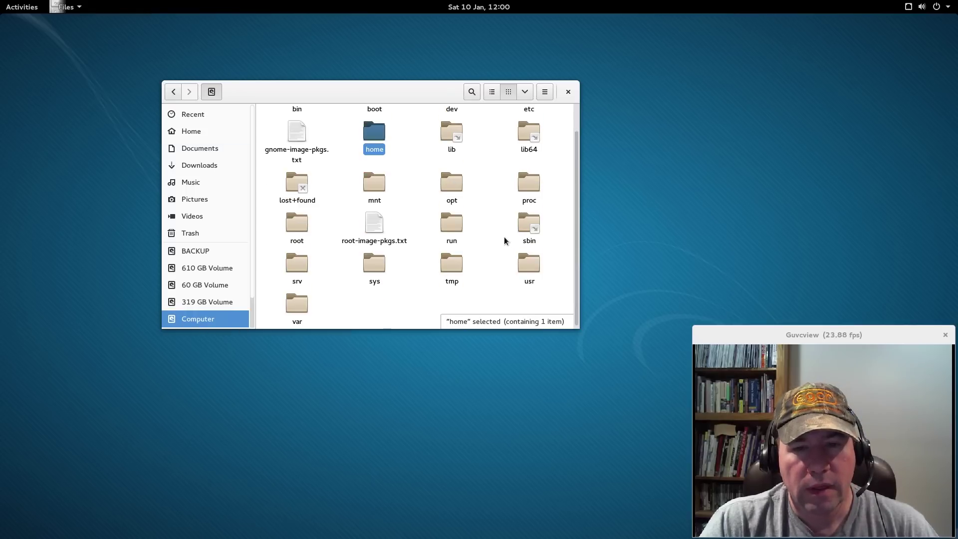
double_click(291, 305)
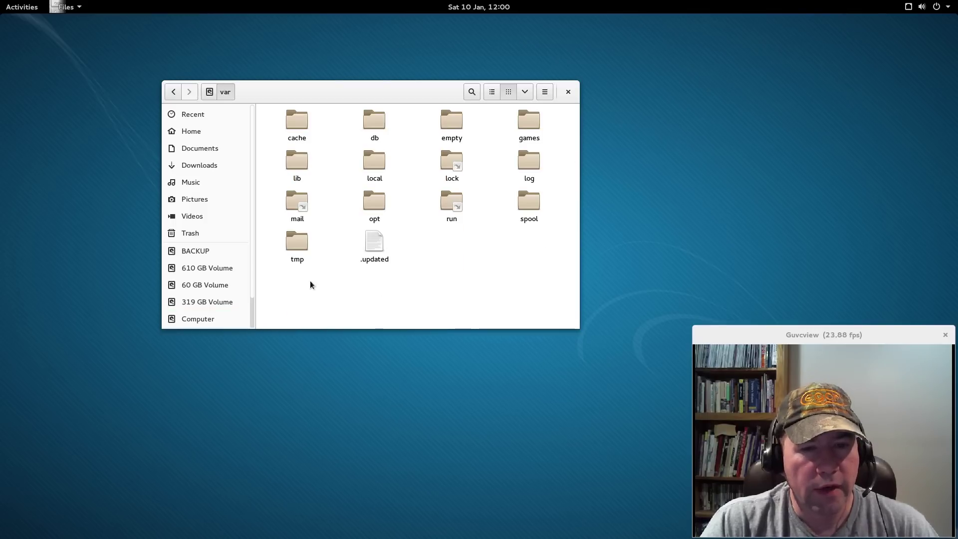
double_click(295, 161)
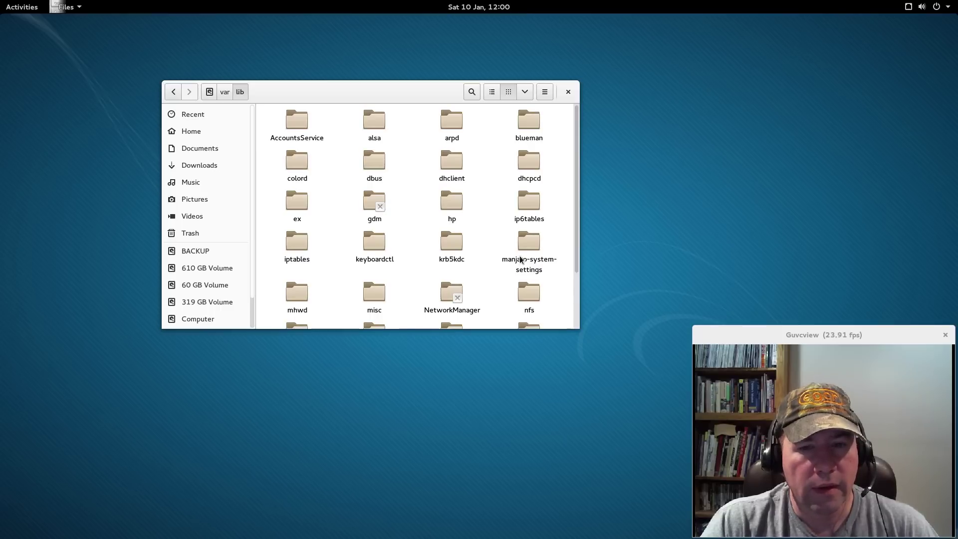
scroll(502, 258, down, 3)
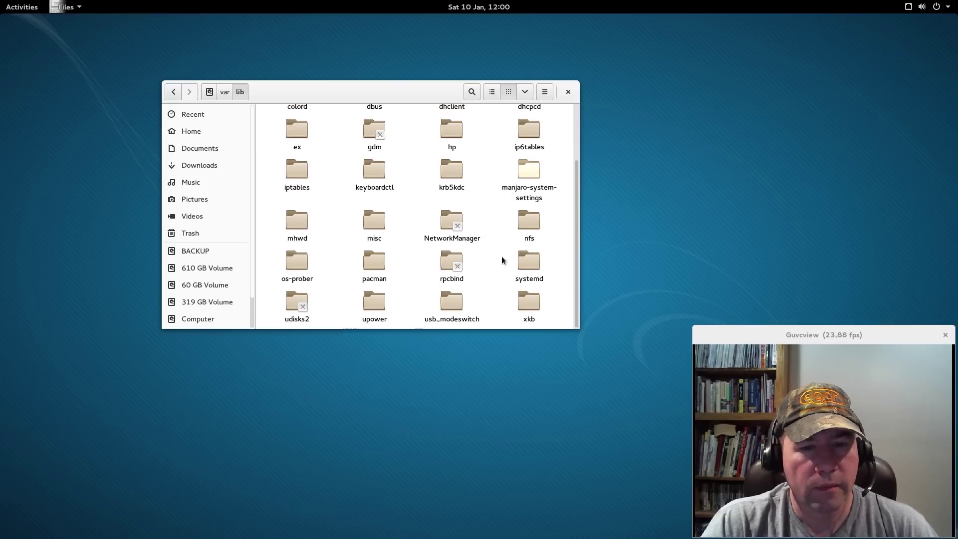
double_click(371, 266)
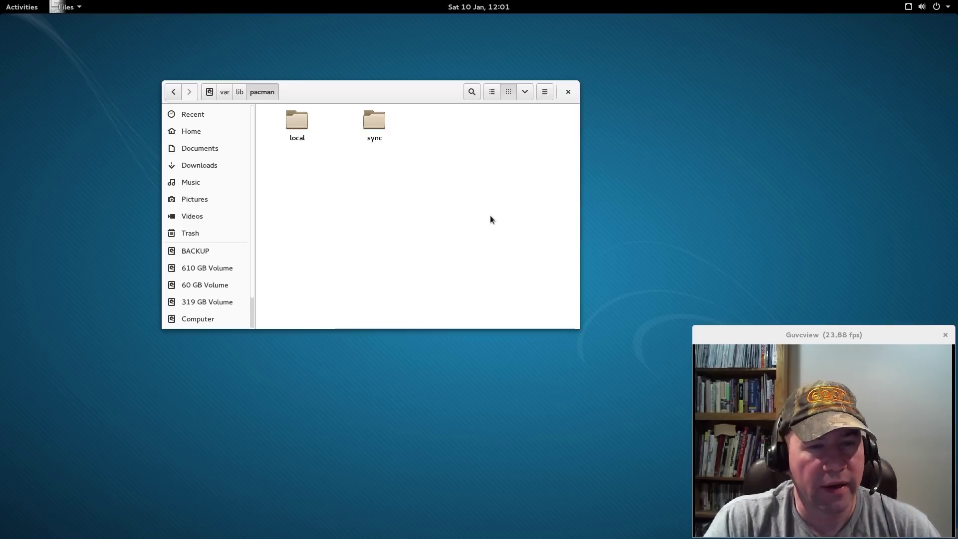
click(567, 92)
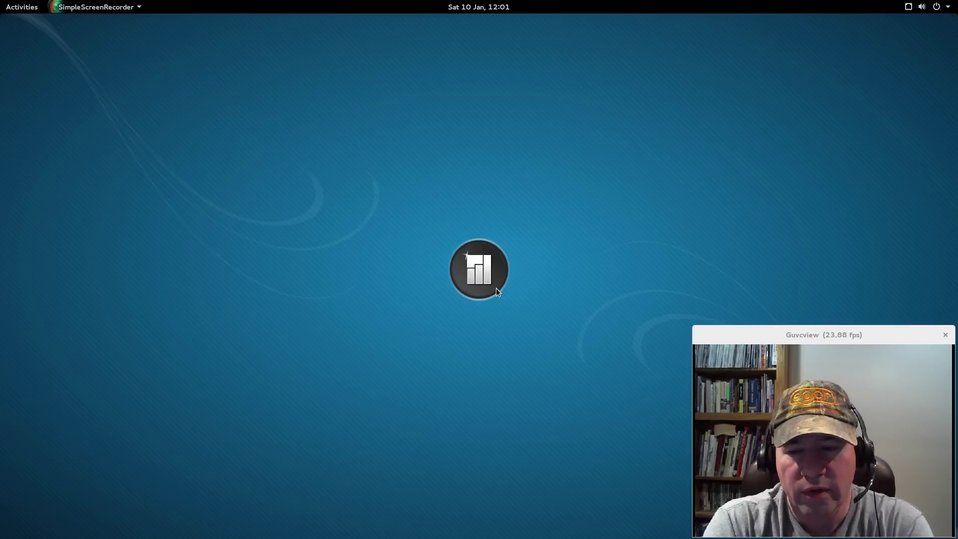